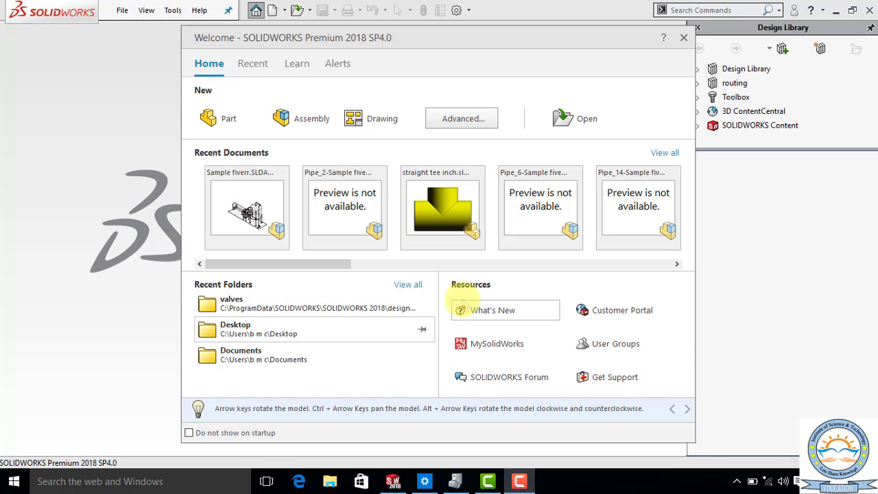
Create a new part document
click(121, 11)
click(122, 11)
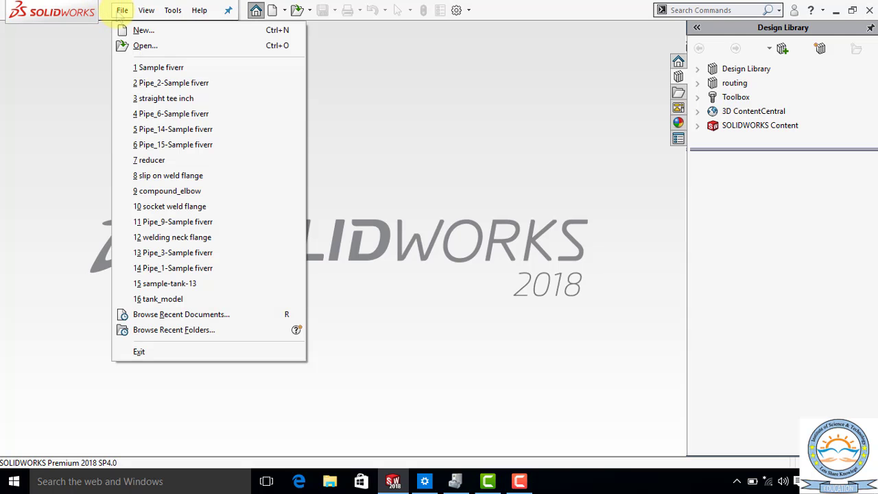
click(124, 31)
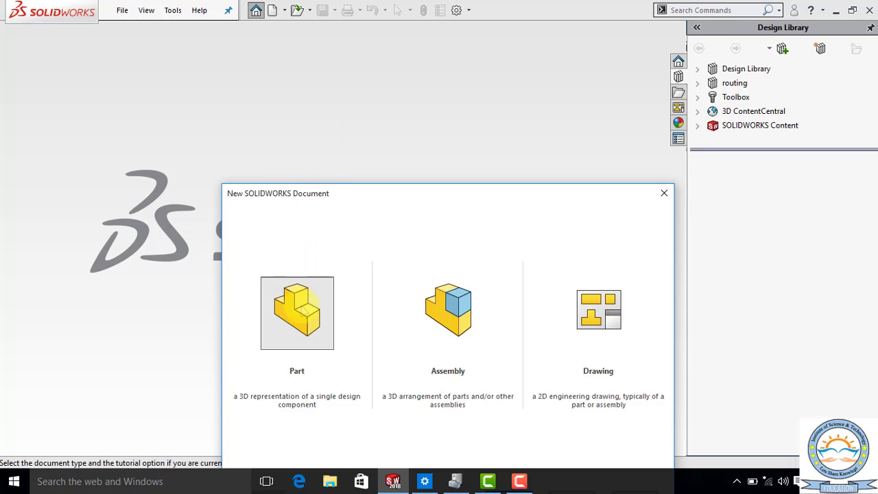
double_click(308, 296)
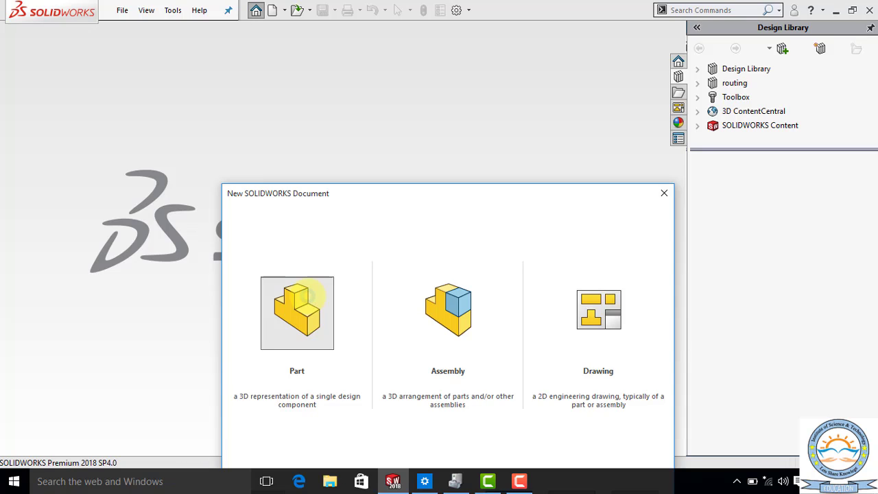
click(311, 296)
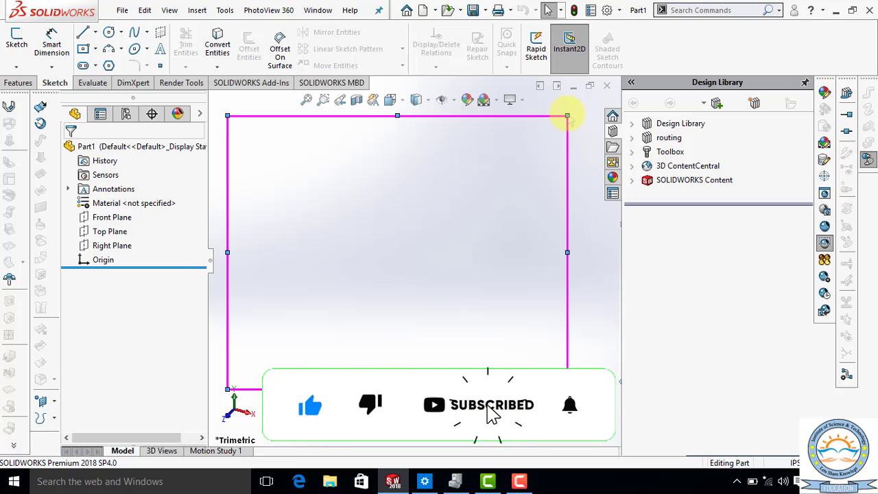
Shrink the magenta rectangular frame in the graphics area toward its lower-left corner and delete it
drag(566, 117, 445, 187)
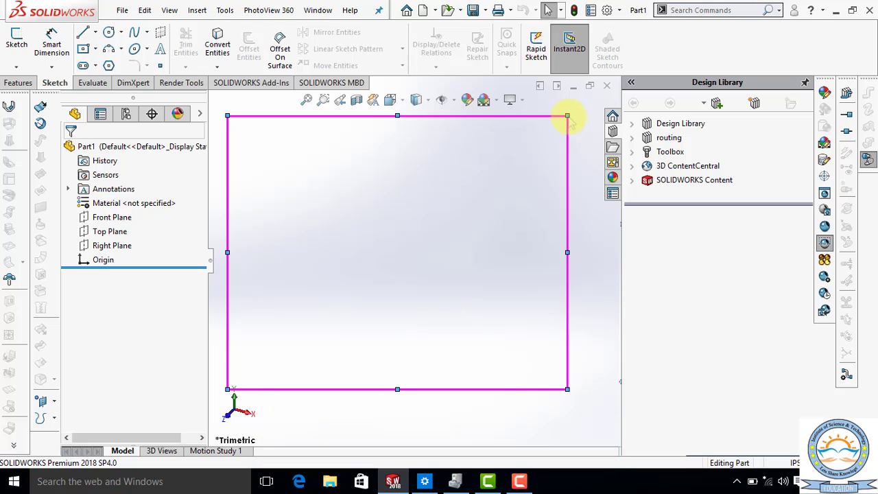
mouse_move(570, 118)
mouse_down()
mouse_move(398, 208)
mouse_move(253, 305)
mouse_up()
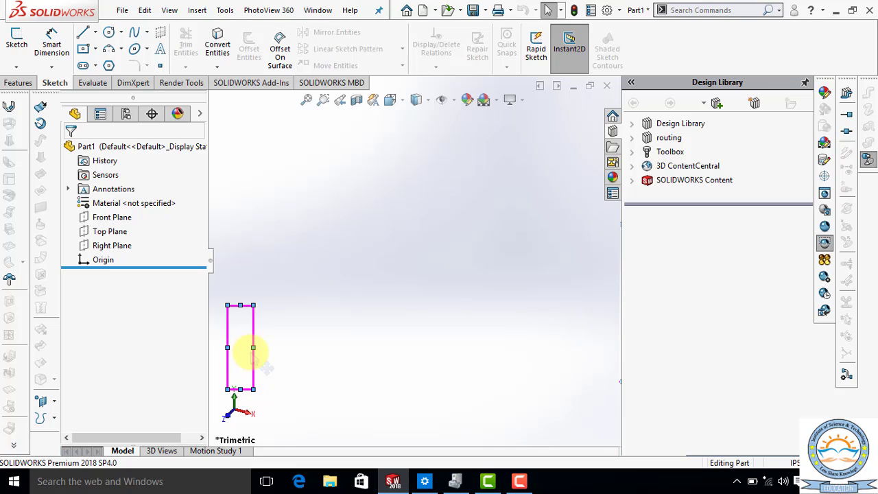
key(Delete)
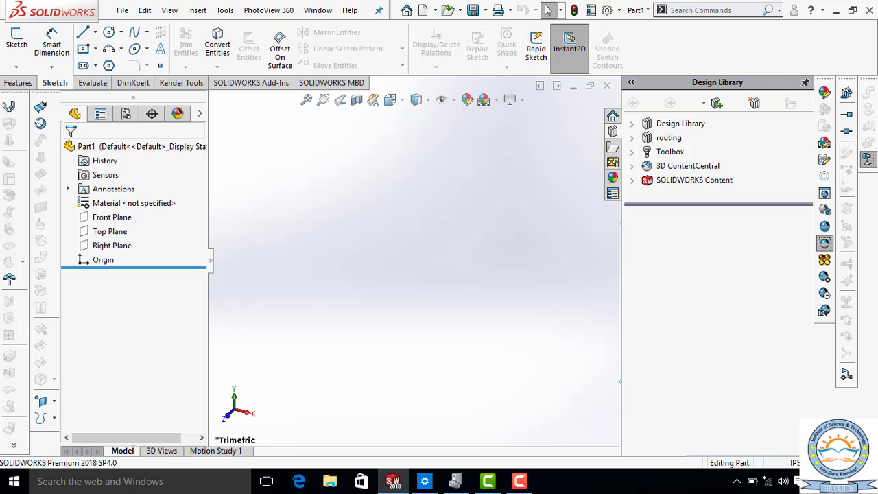
Set the part's units to MMGS (millimeter, gram, second) and open a sketch on the Front Plane
click(791, 463)
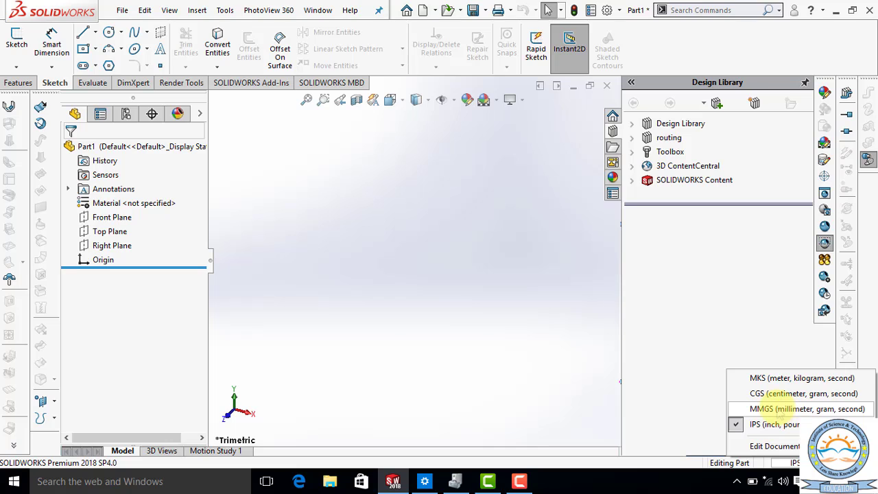
click(781, 410)
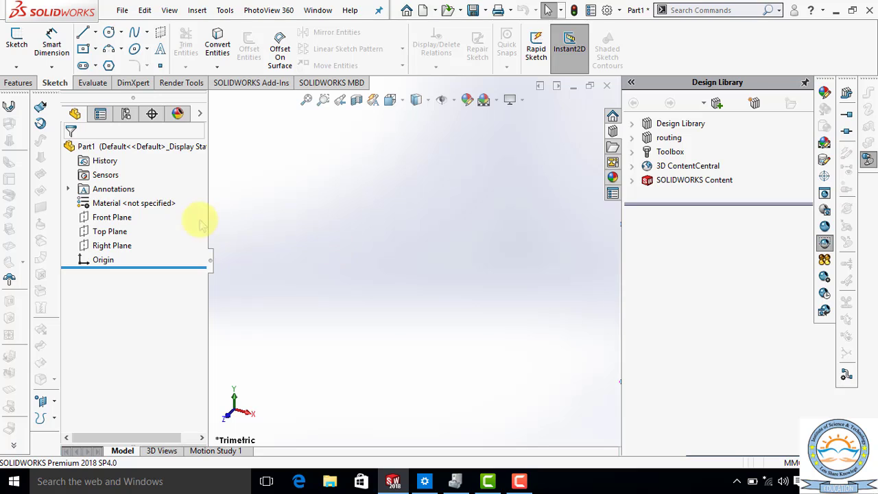
mouse_move(131, 219)
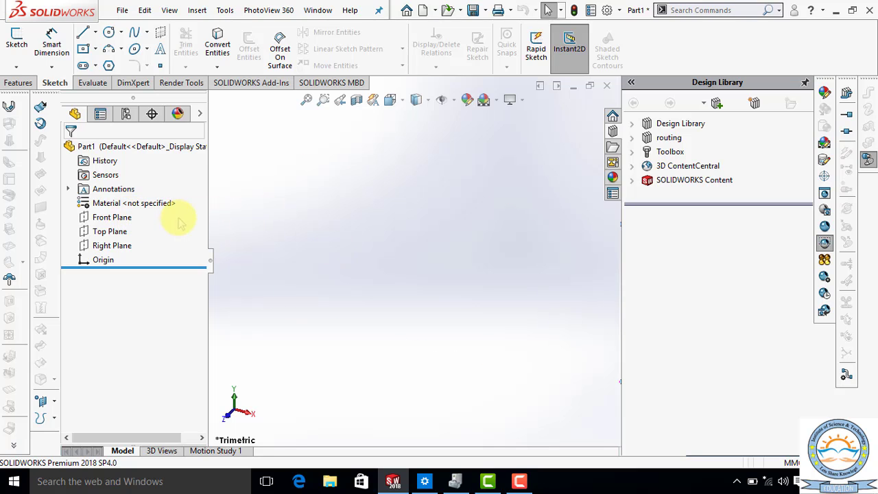
right_click(125, 219)
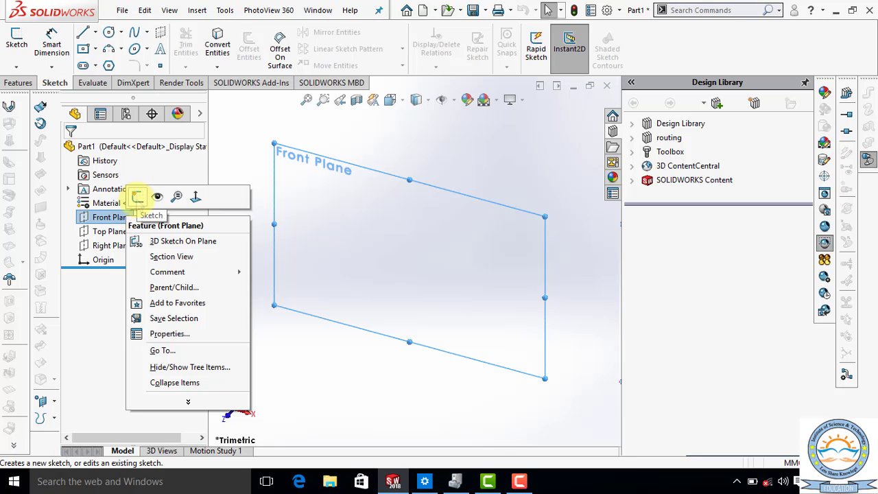
click(137, 197)
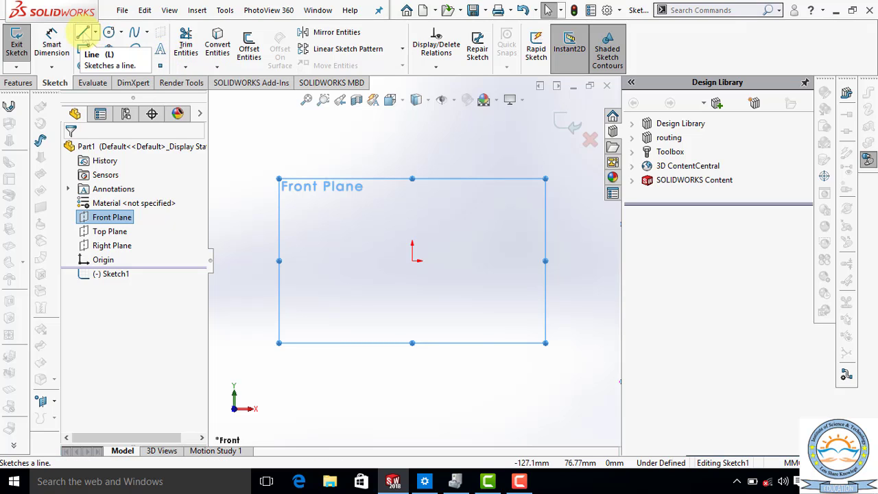
Sketch a nearly vertical line about 83 mm long to the left of the origin
click(82, 32)
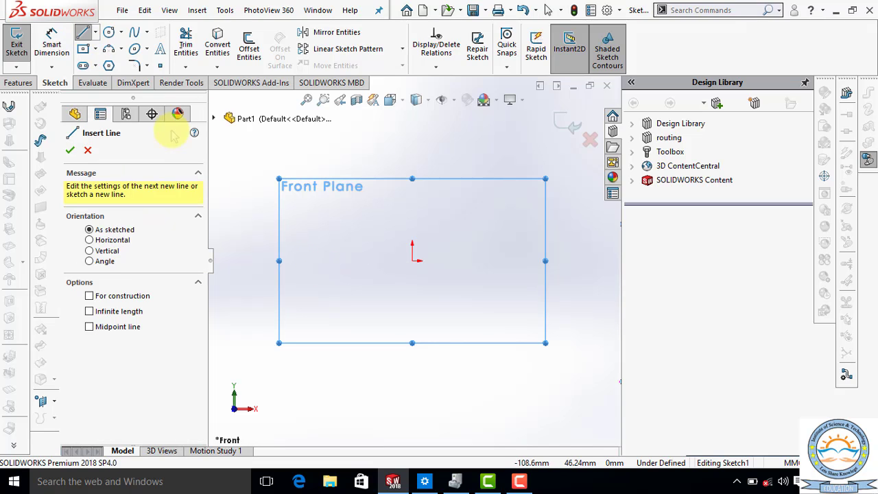
click(316, 280)
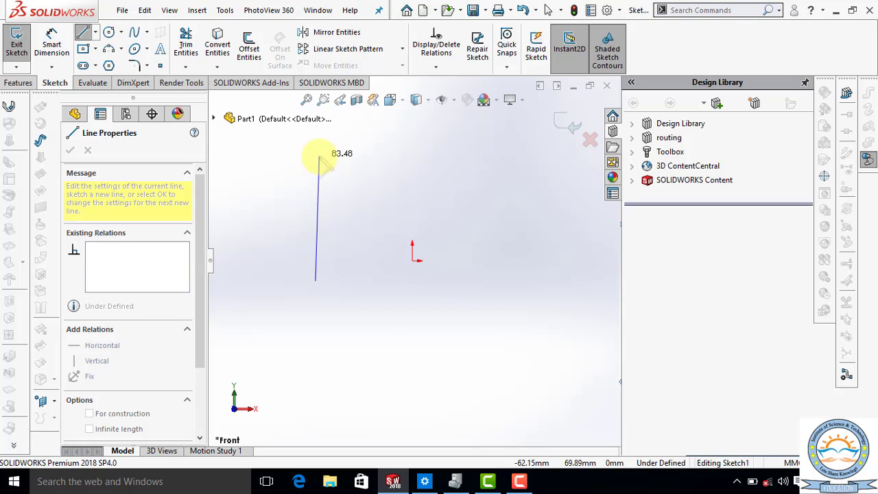
double_click(319, 157)
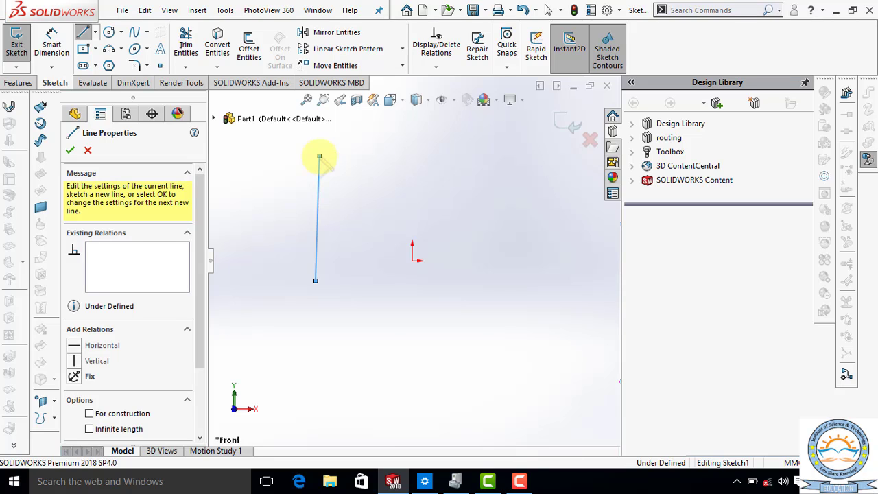
right_click(320, 157)
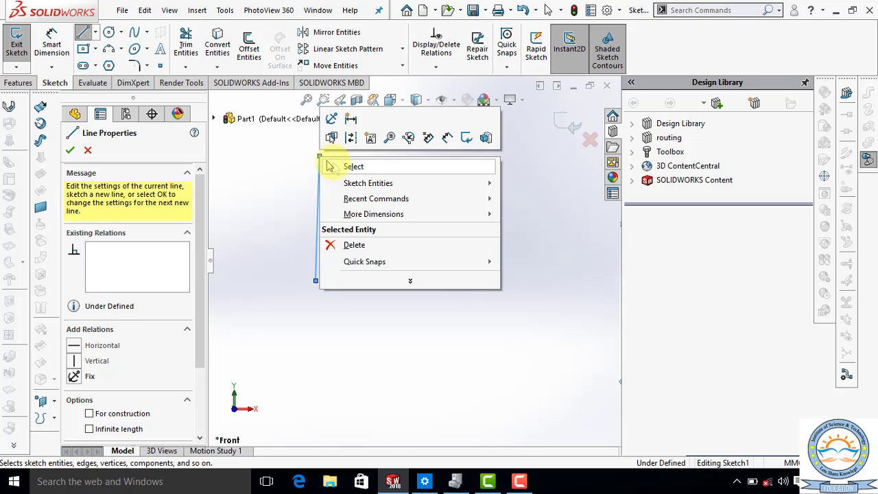
click(354, 166)
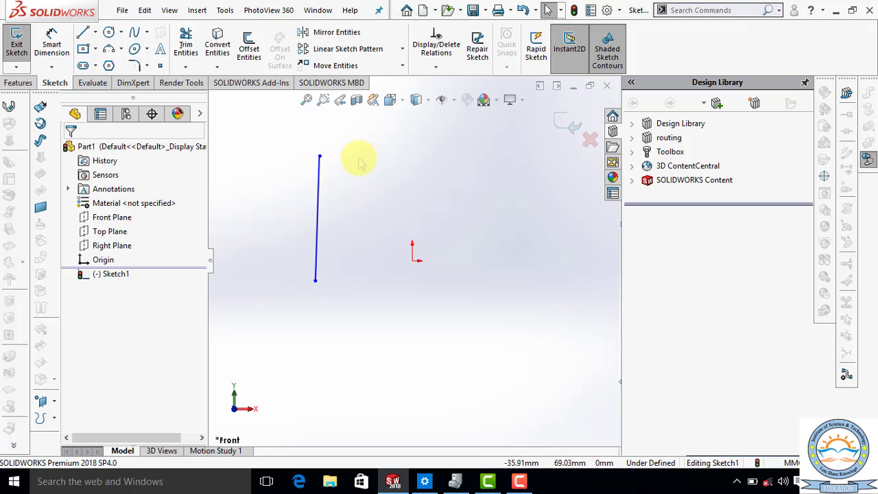
Dimension the line's vertical height with Smart Dimension and set it to 100 mm
click(52, 61)
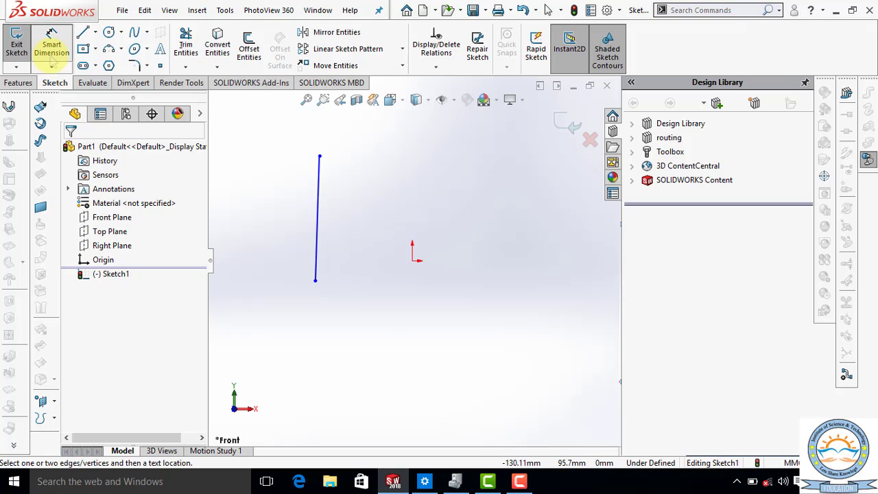
click(319, 177)
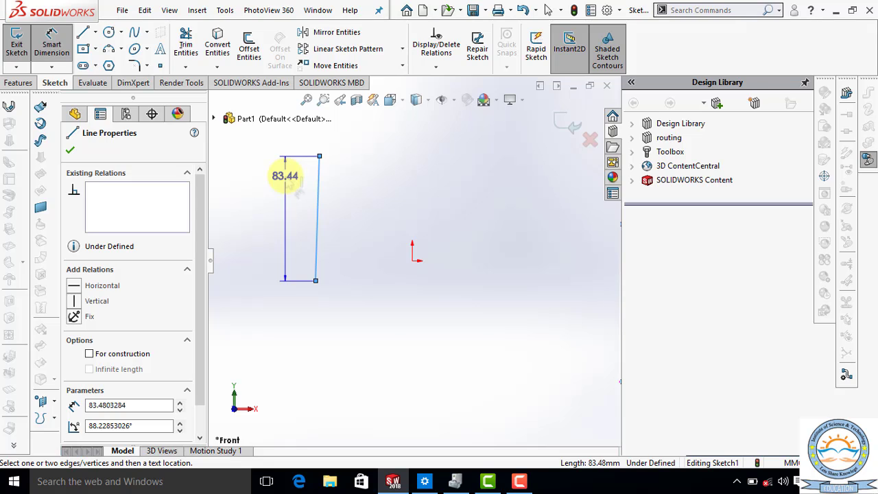
click(296, 192)
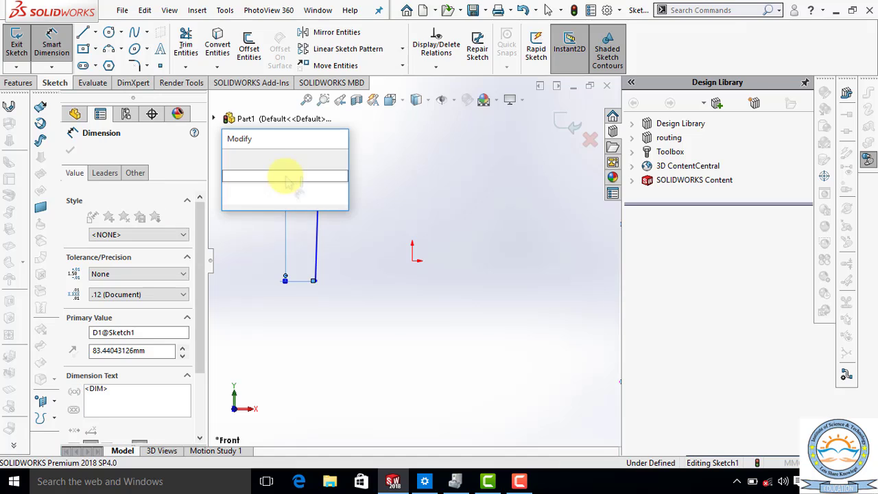
text(=)
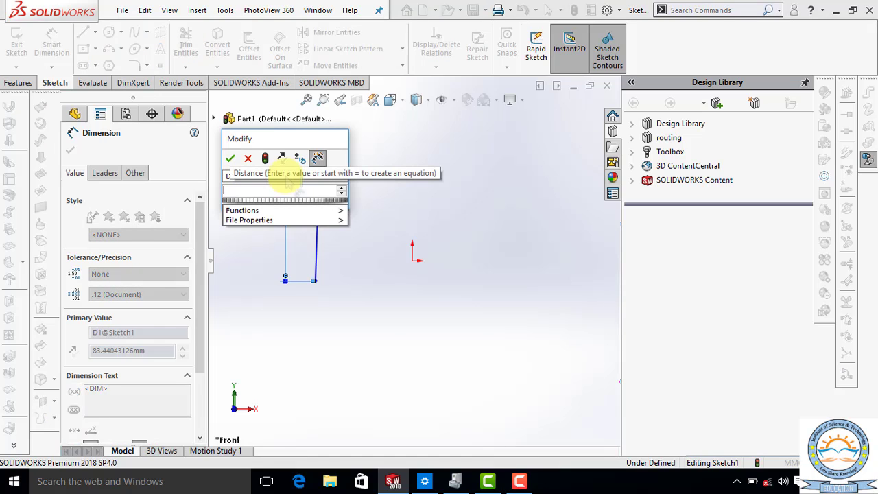
text(10)
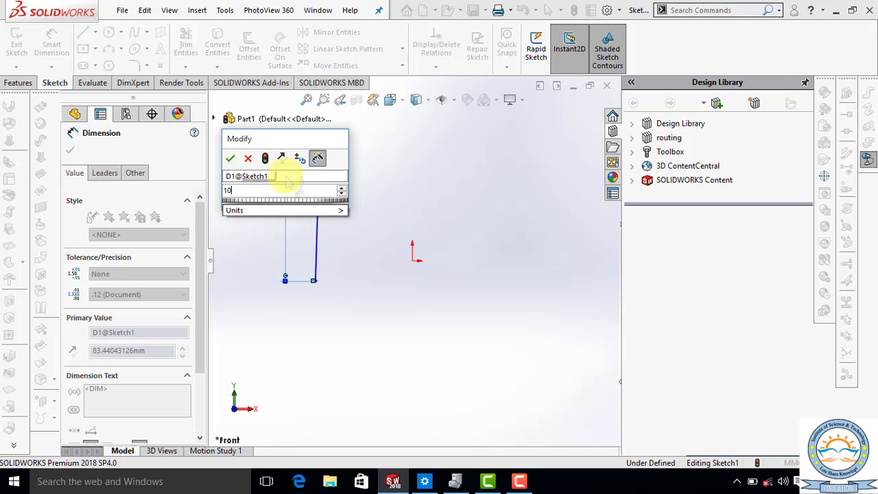
text(0)
key(Return)
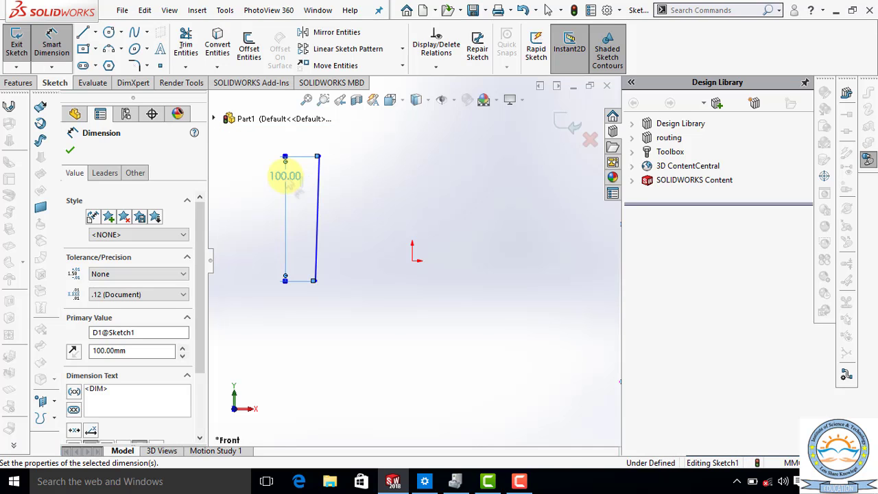
click(70, 150)
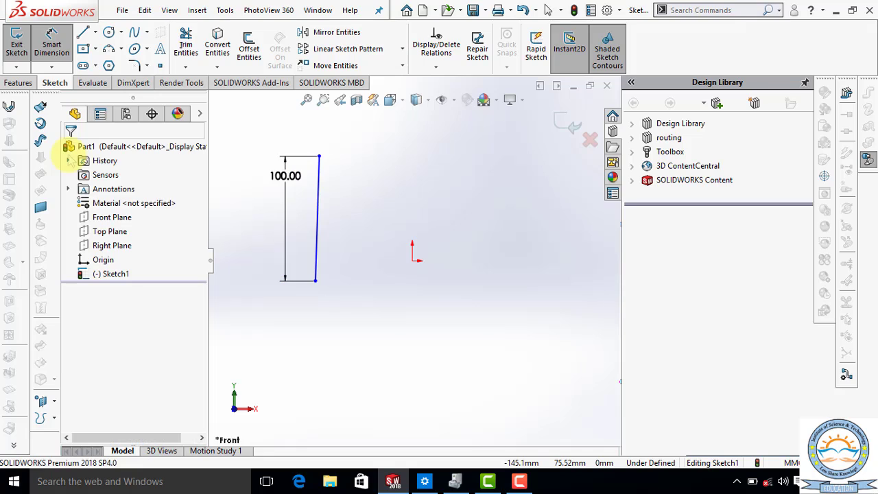
click(95, 33)
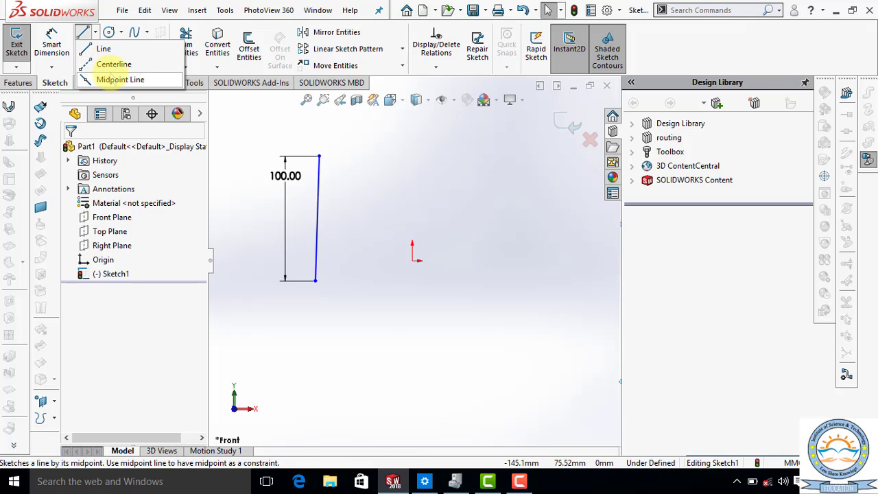
click(121, 32)
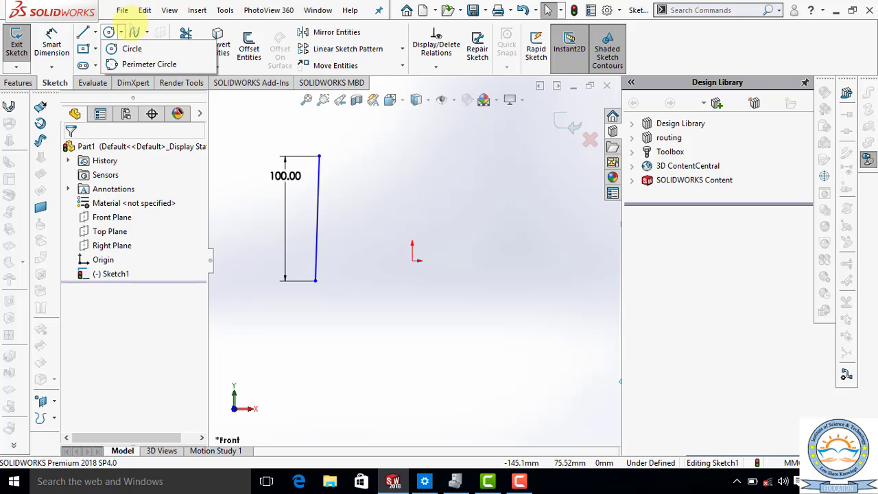
click(217, 67)
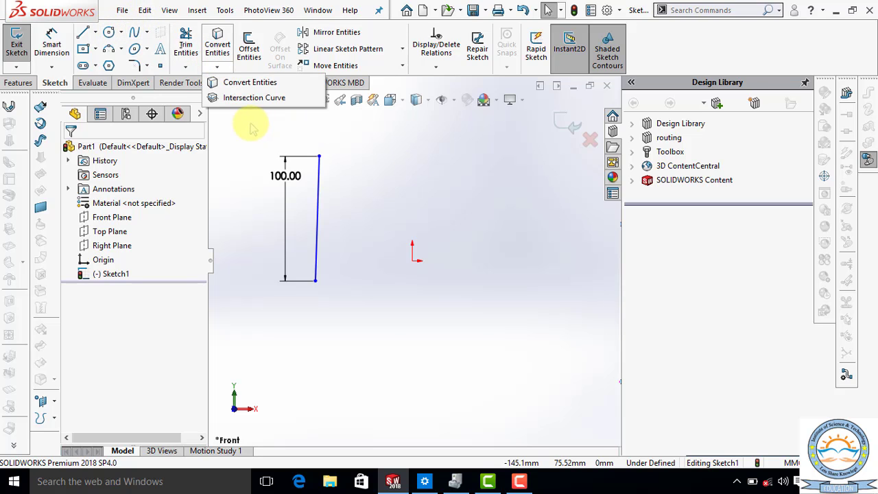
click(134, 48)
Sketch a center-point circle with a radius of about 59 mm, centered above and to the right of the origin
click(120, 33)
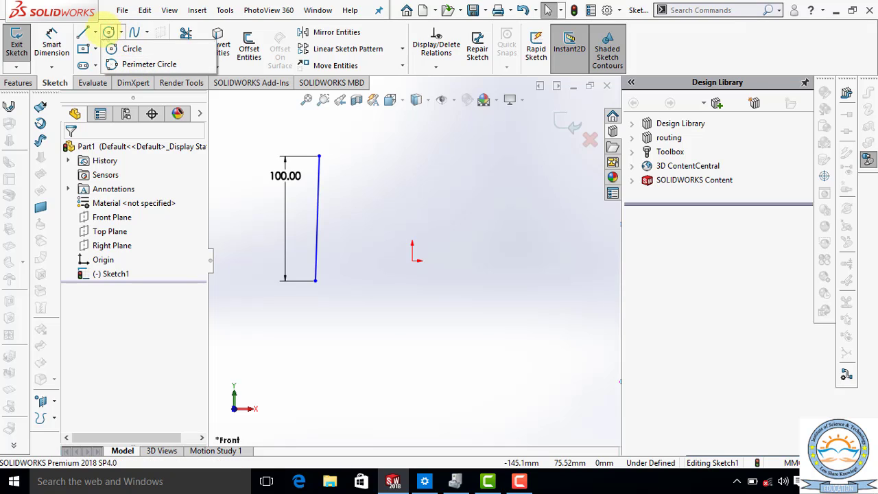
click(108, 31)
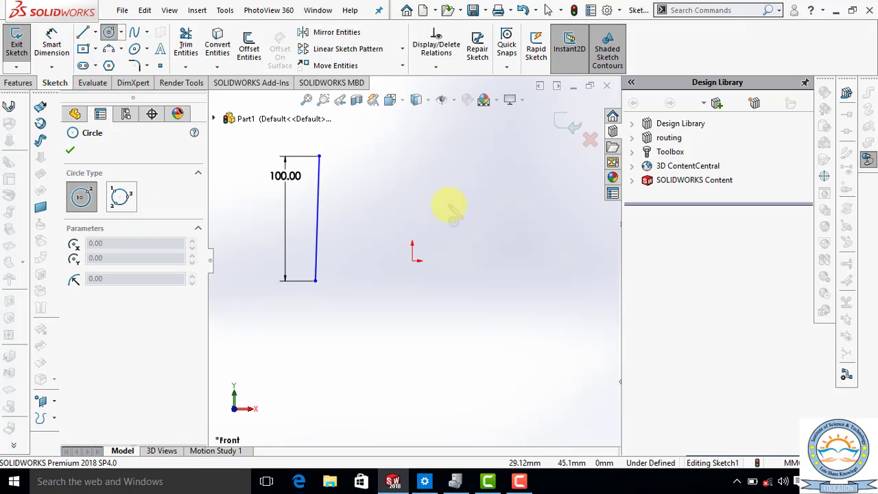
click(450, 204)
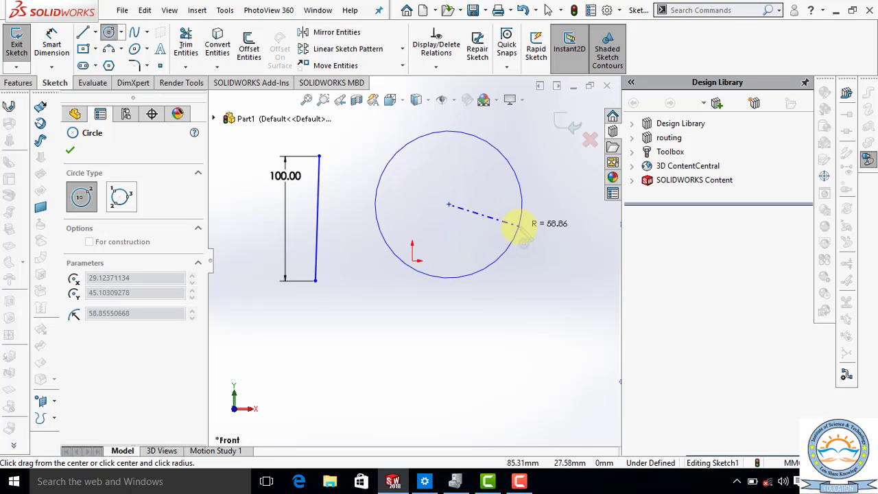
click(520, 226)
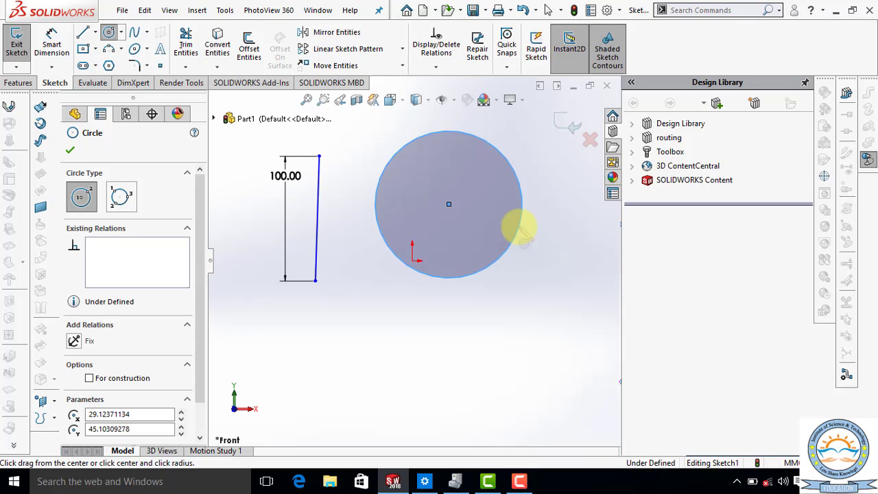
right_click(520, 228)
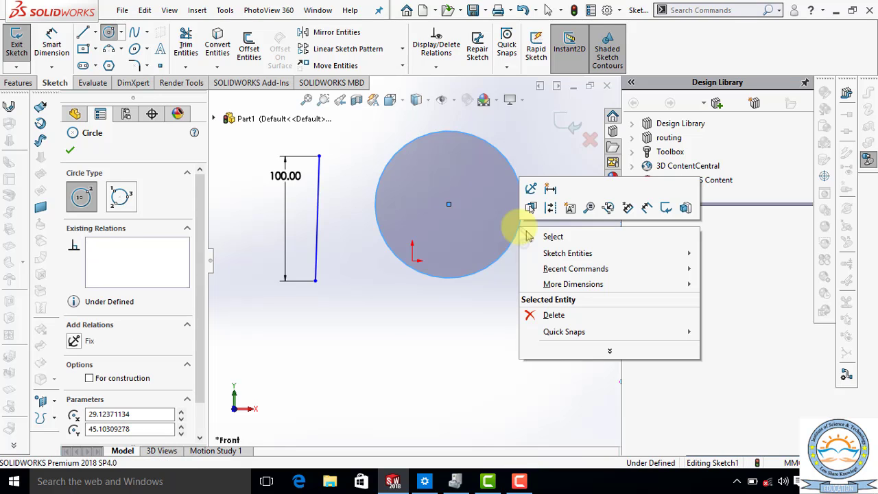
click(534, 236)
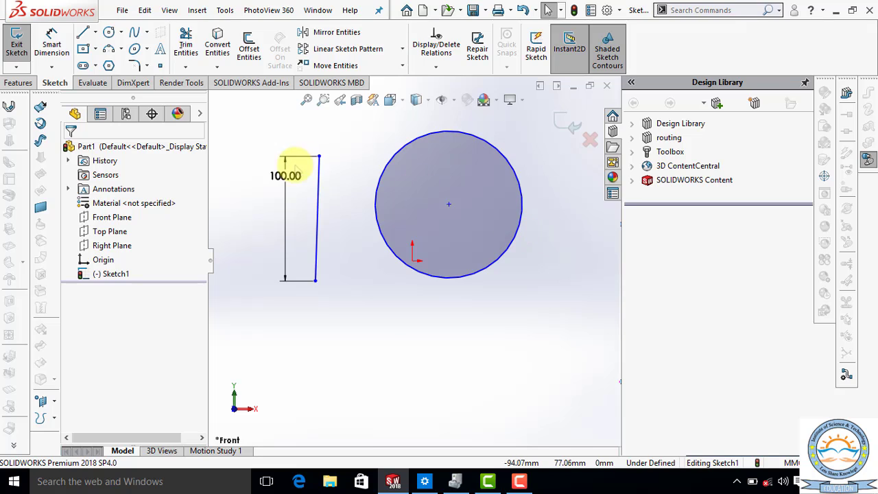
Dimension the circle's diameter with Smart Dimension and set it to 120 mm
click(52, 35)
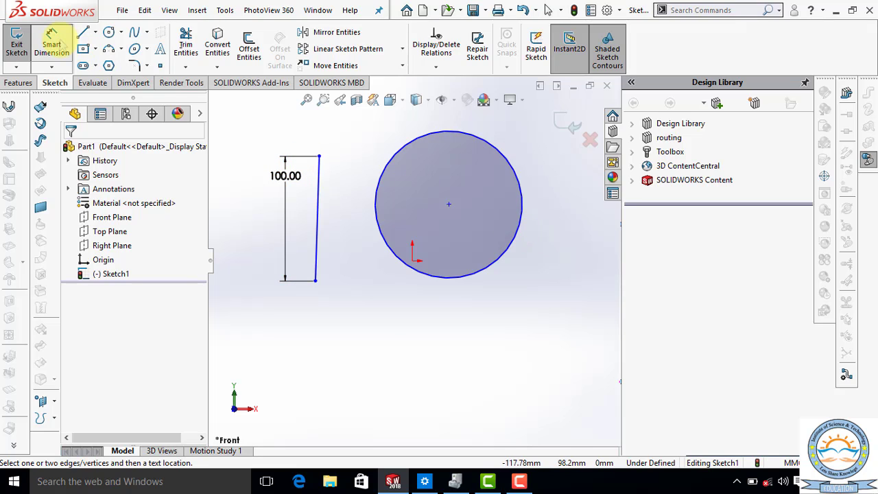
click(477, 278)
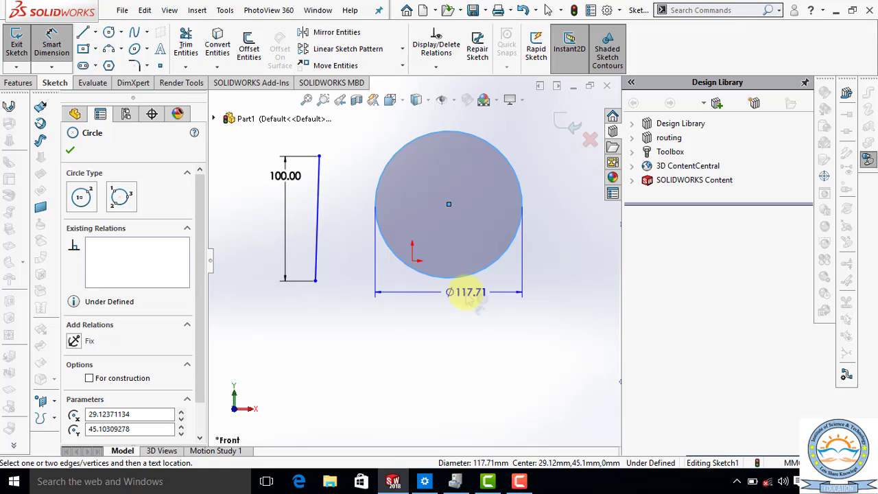
click(466, 294)
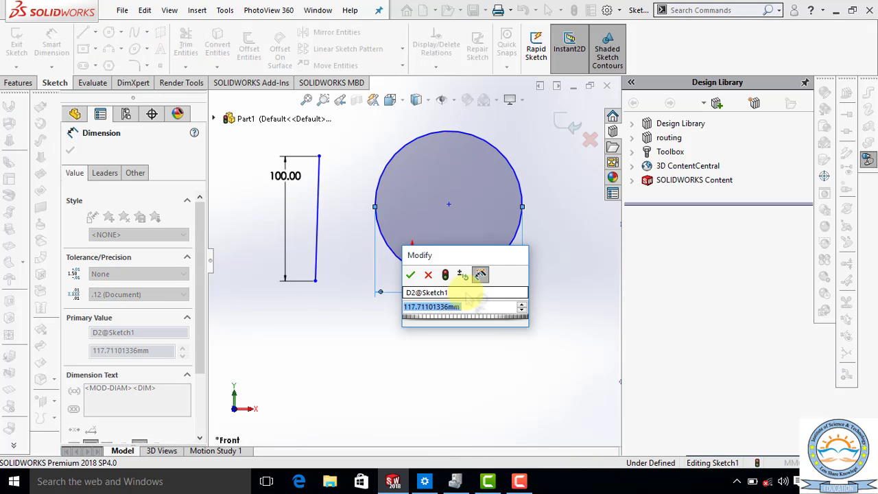
key(BackSpace)
text(120)
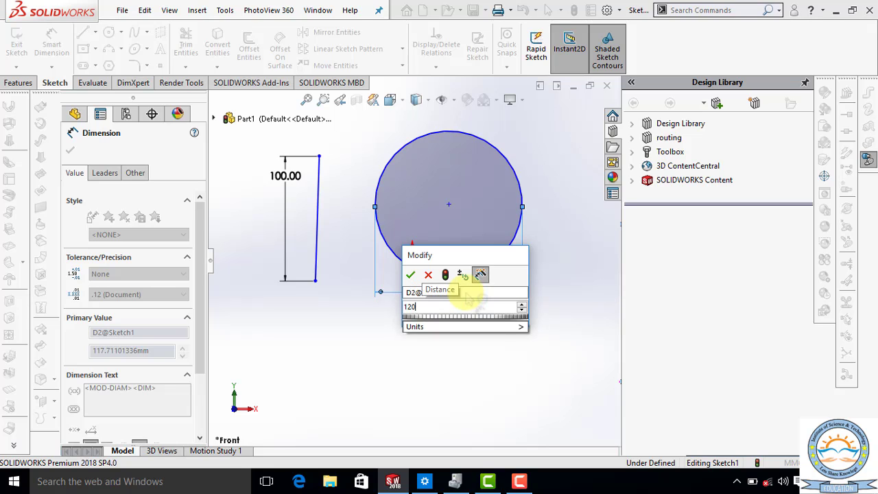
key(Return)
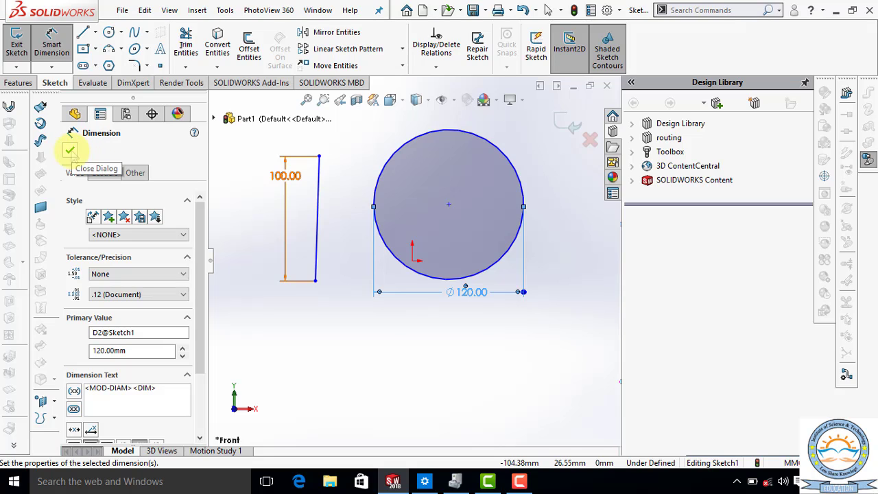
click(70, 151)
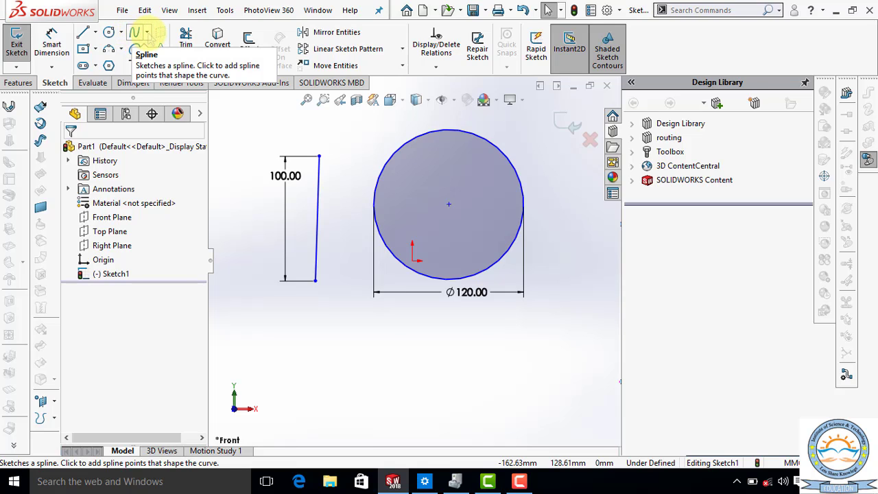
Sketch an open four-point spline arching below the 100 mm line, ending below and just right of the origin
click(146, 32)
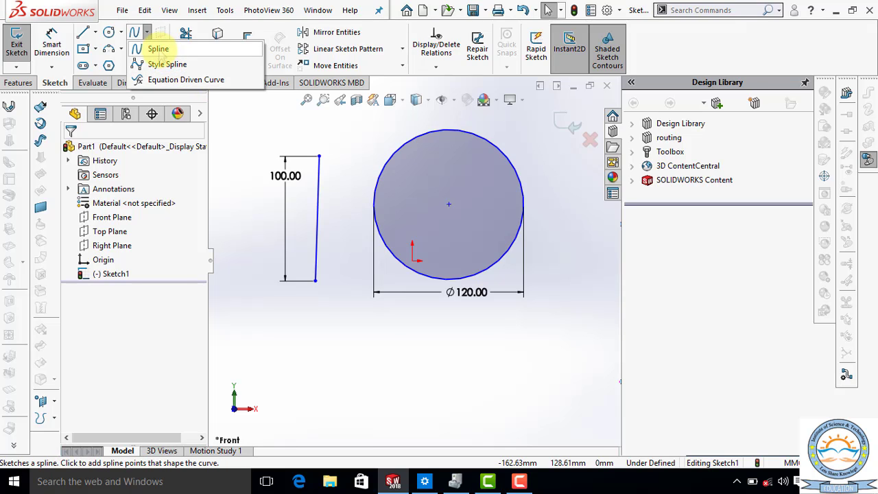
click(159, 50)
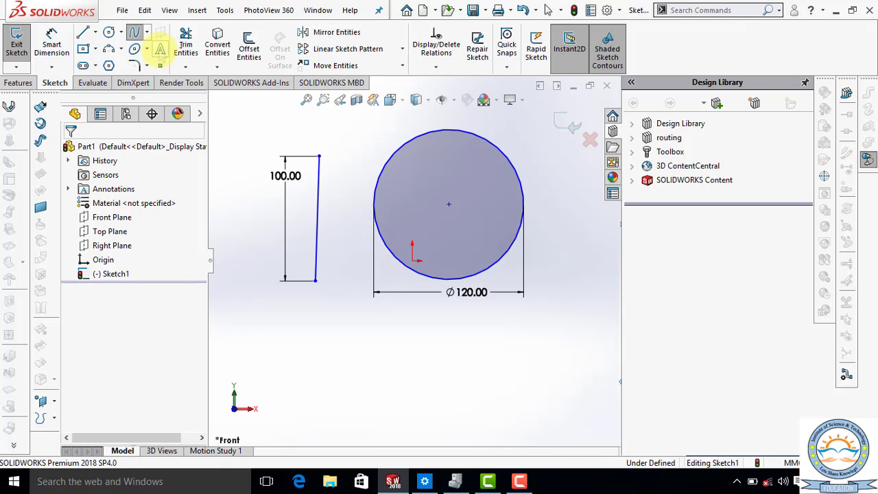
click(258, 345)
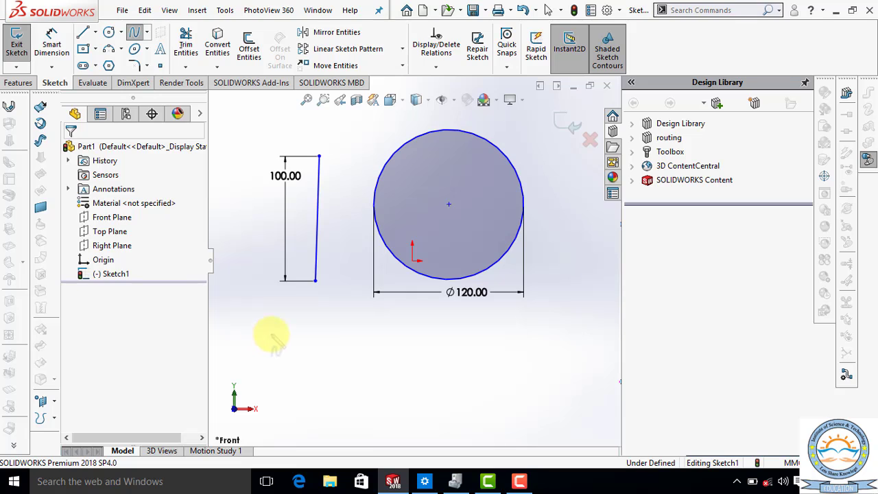
click(304, 321)
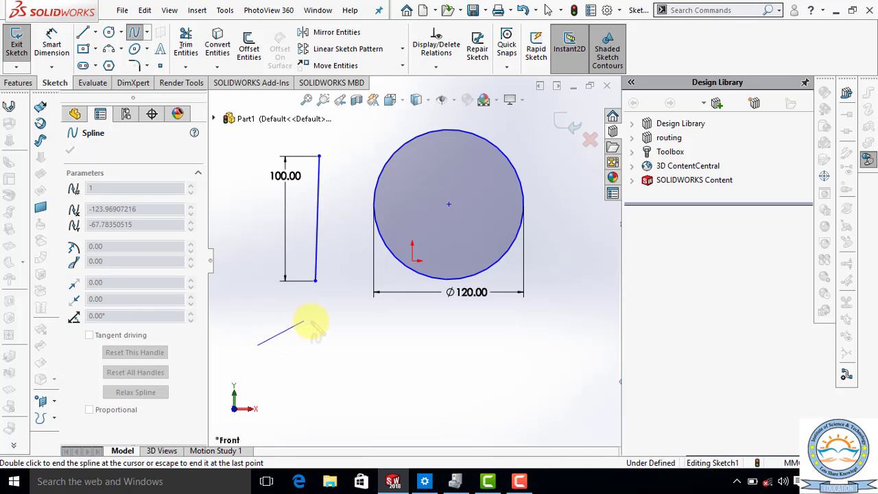
click(377, 330)
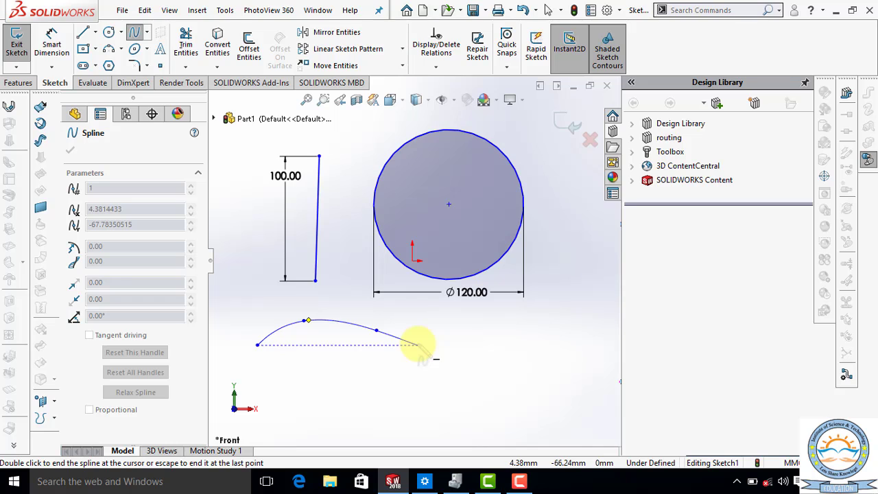
right_click(420, 347)
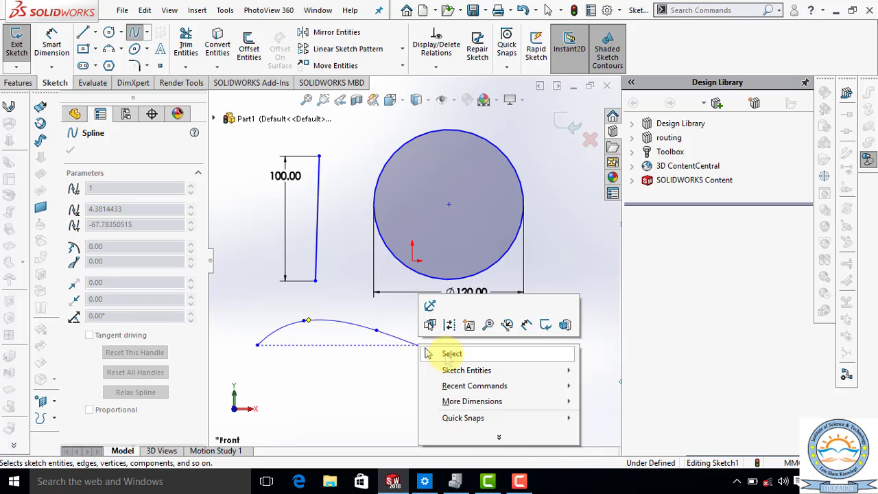
click(428, 351)
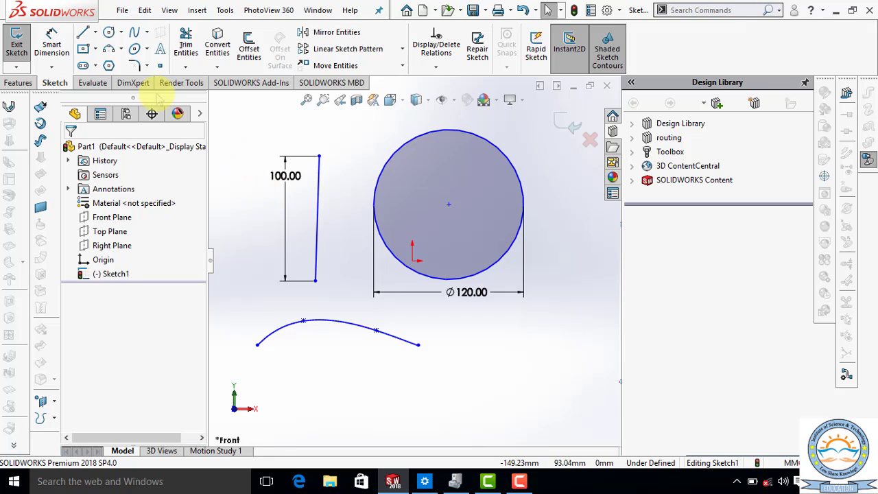
Sketch a corner rectangle about 91 mm wide below the circle, to the right of the spline
click(96, 48)
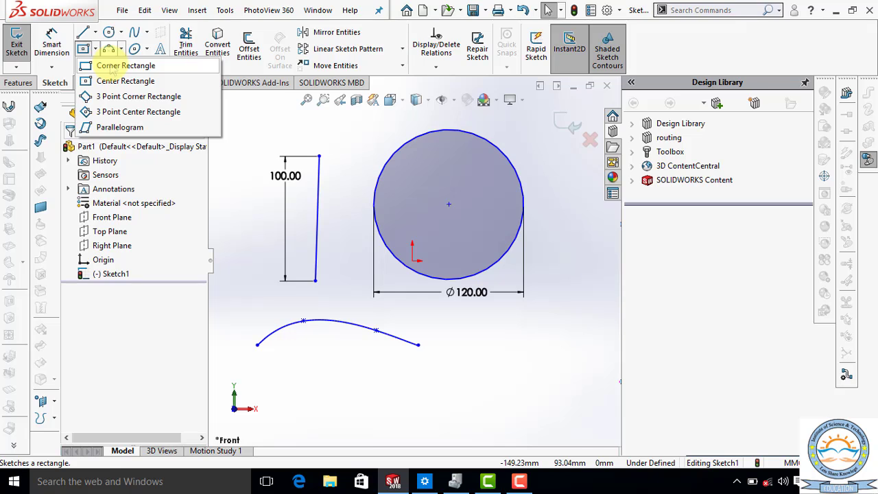
click(124, 65)
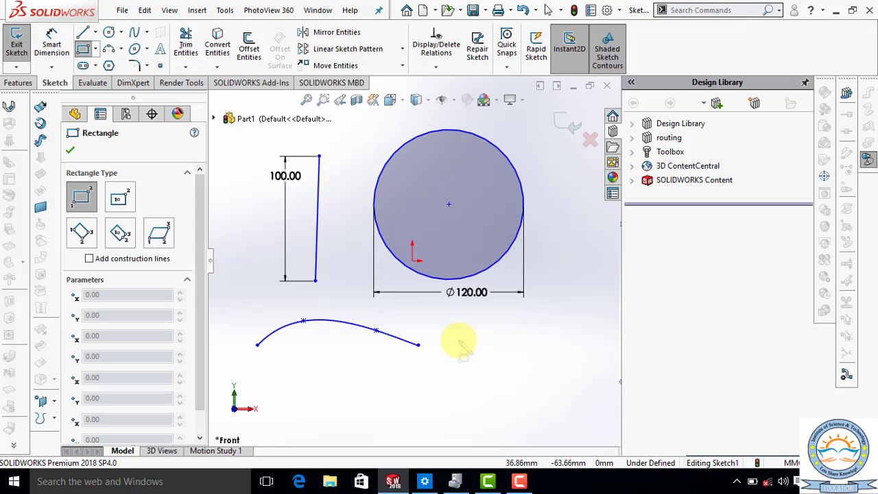
click(459, 341)
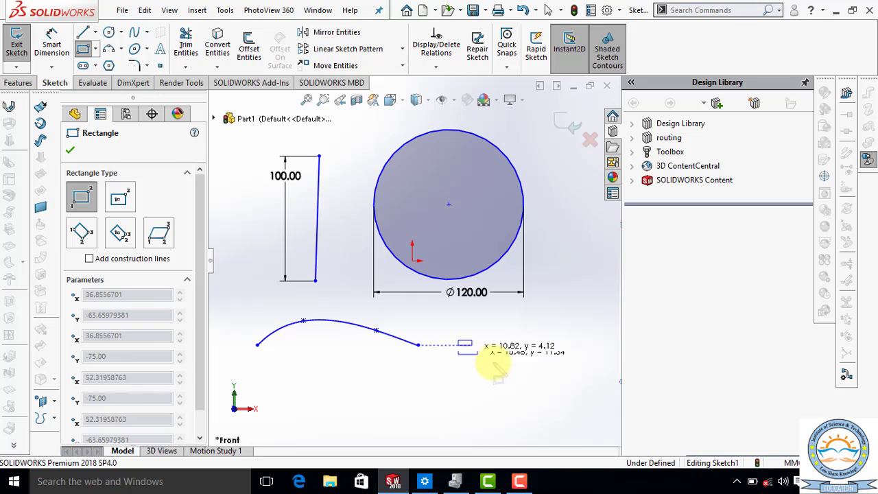
click(572, 380)
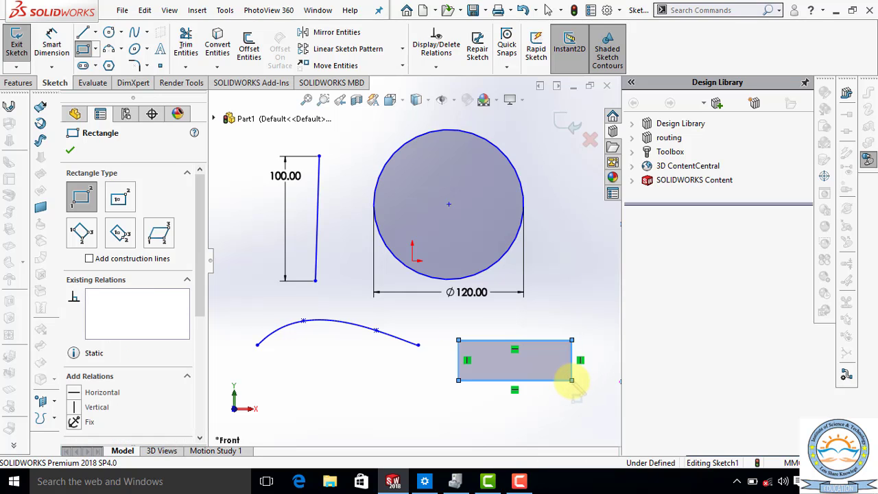
right_click(574, 382)
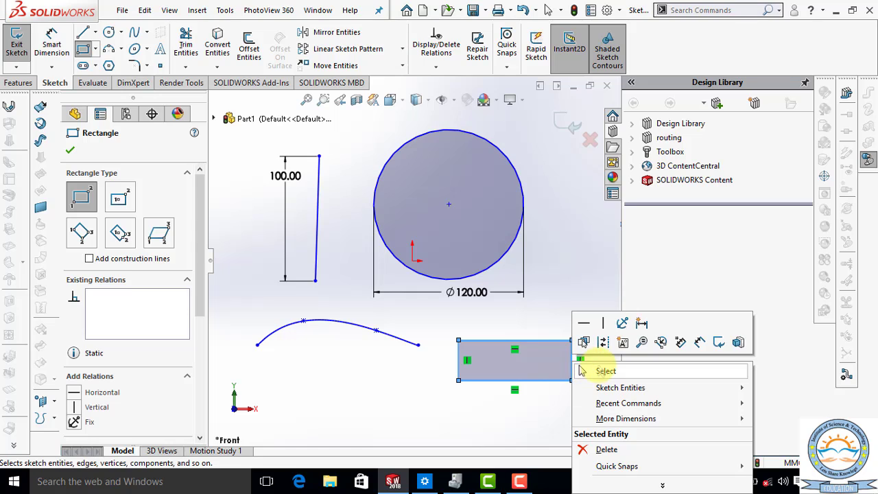
click(599, 371)
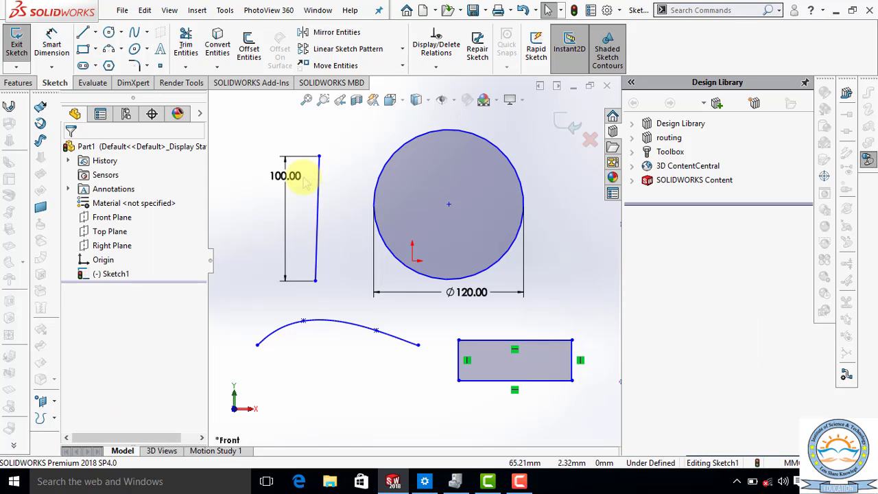
Dimension the rectangle's upper edge with Smart Dimension and set its length to 95 mm
click(52, 37)
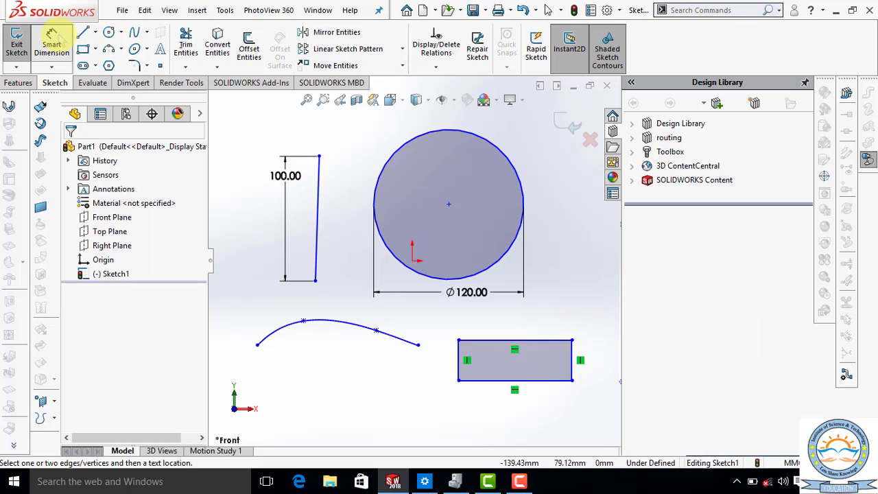
click(554, 341)
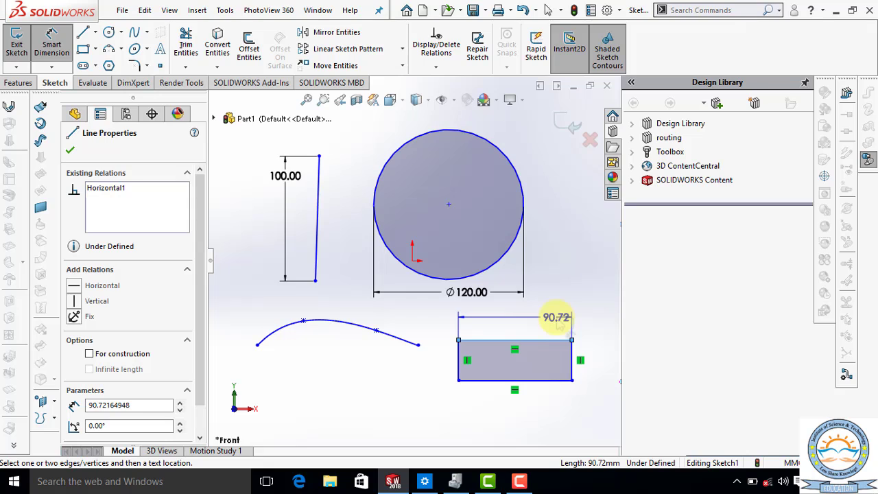
click(559, 323)
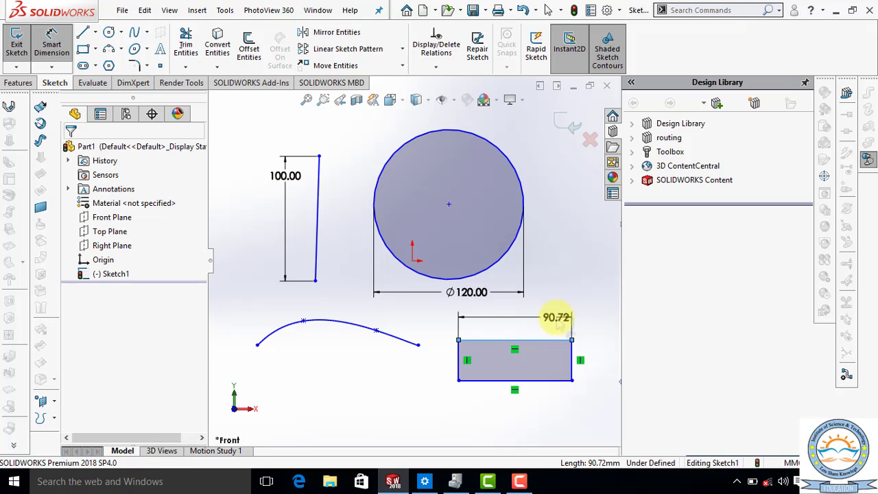
key(BackSpace)
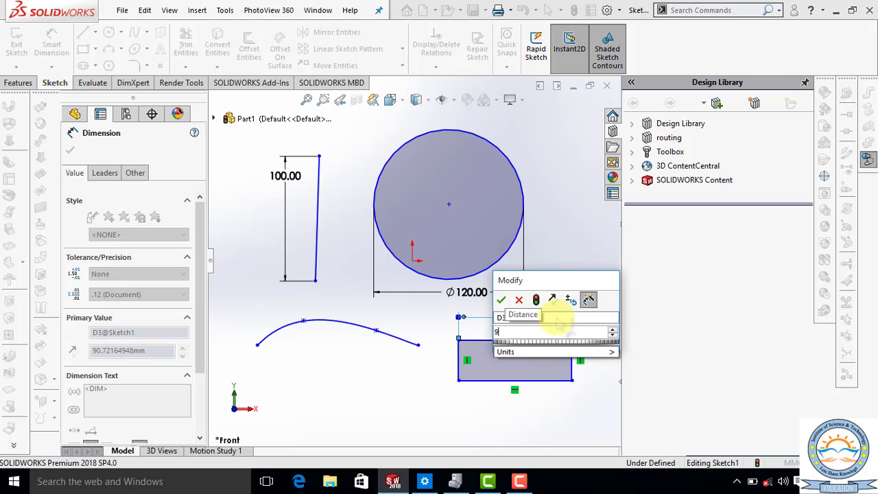
text(95)
key(Return)
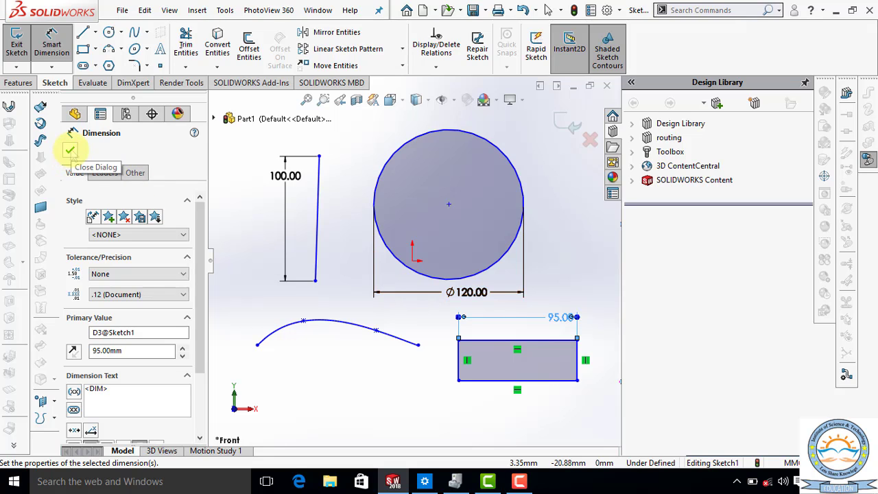
click(69, 151)
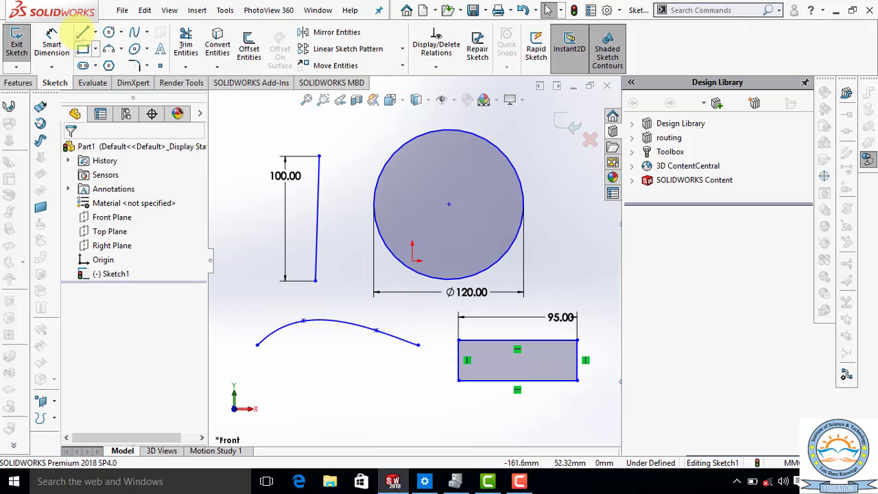
Sketch a vertical line about 58 mm long below the spline and a slanted line about 53 mm long rising rightward from its lower endpoint
click(82, 33)
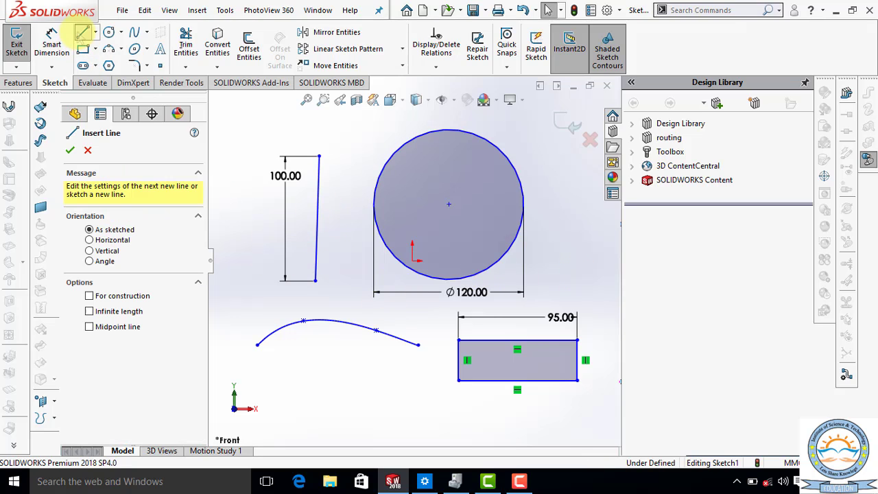
click(315, 412)
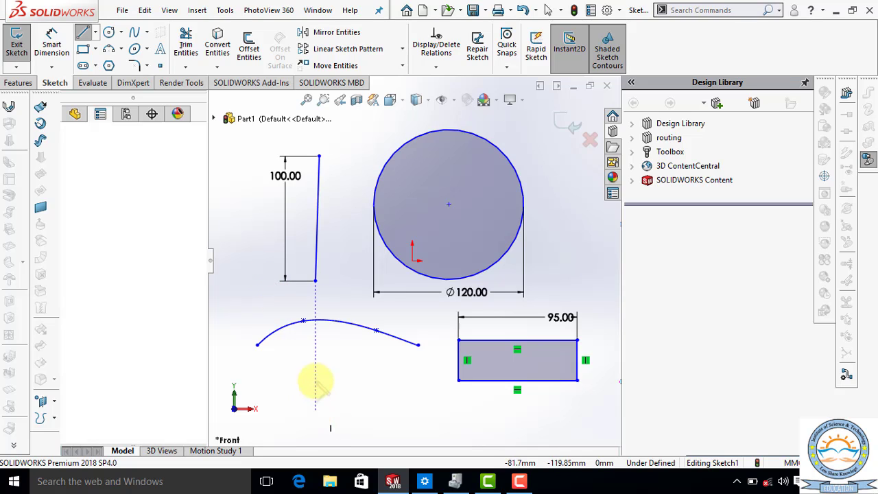
click(315, 341)
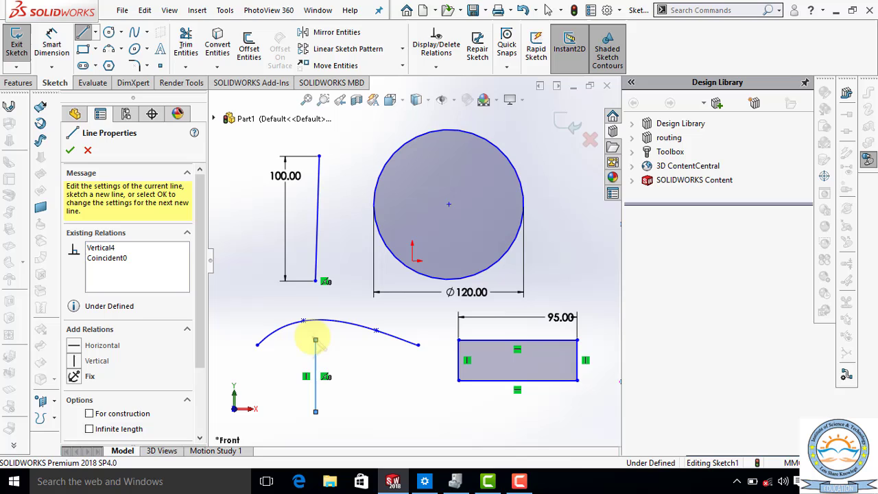
click(316, 412)
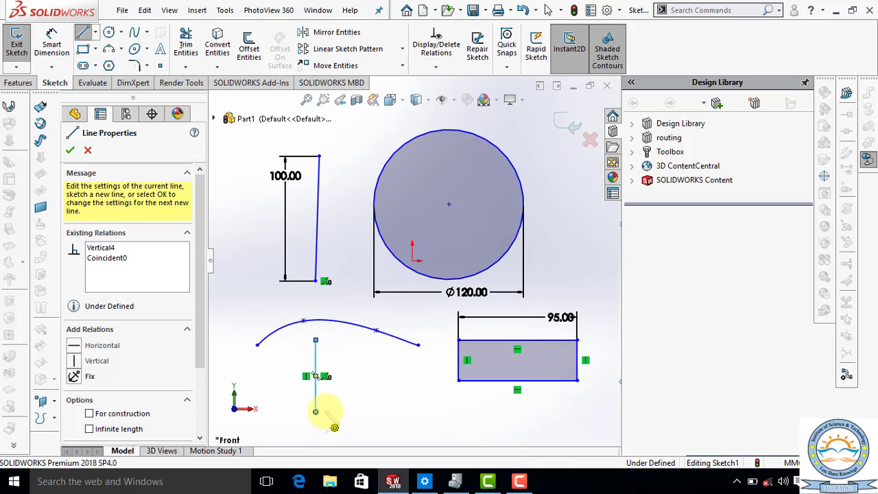
click(377, 389)
right_click(379, 390)
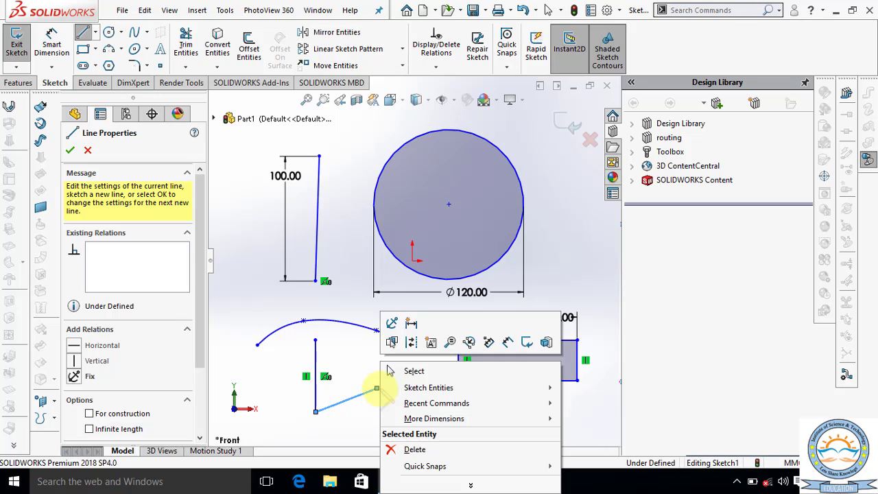
click(389, 370)
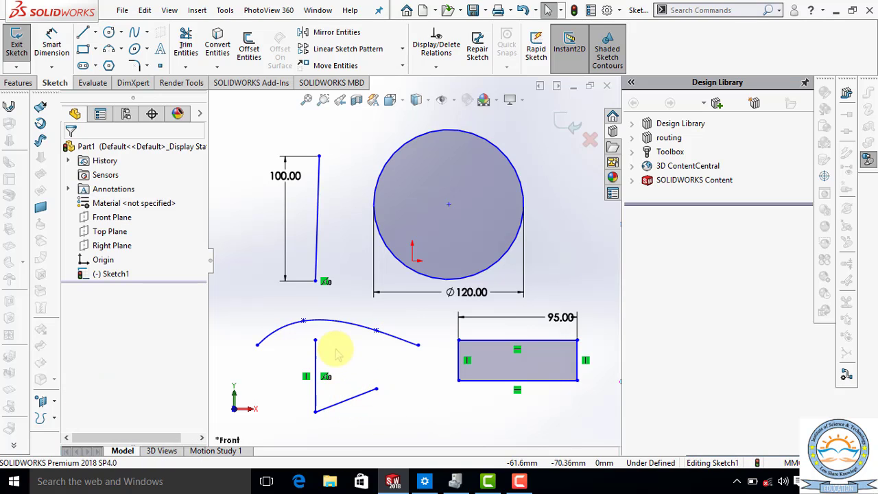
Dimension the angle between the vertical and slanted lines below the spline with Smart Dimension and set it to 65°
click(52, 37)
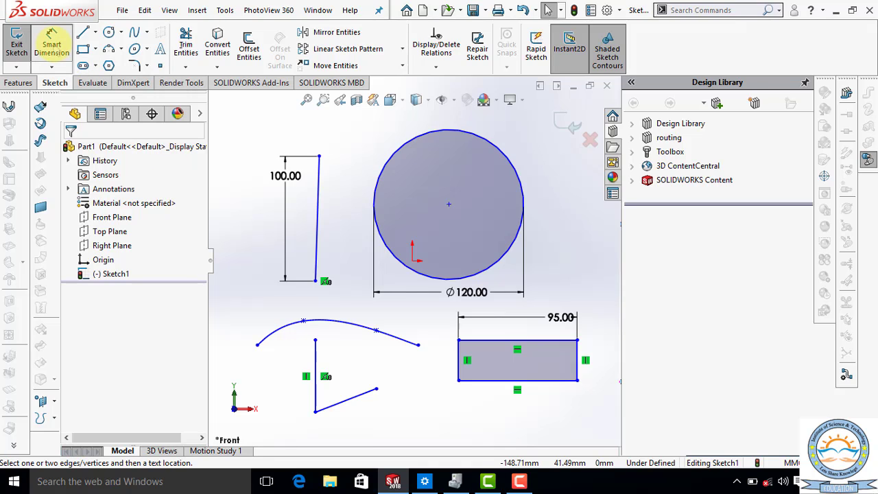
click(346, 400)
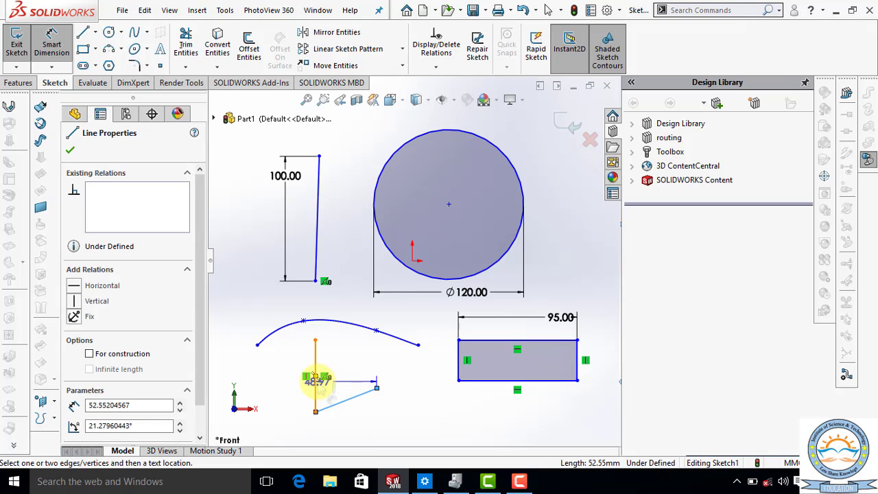
click(316, 381)
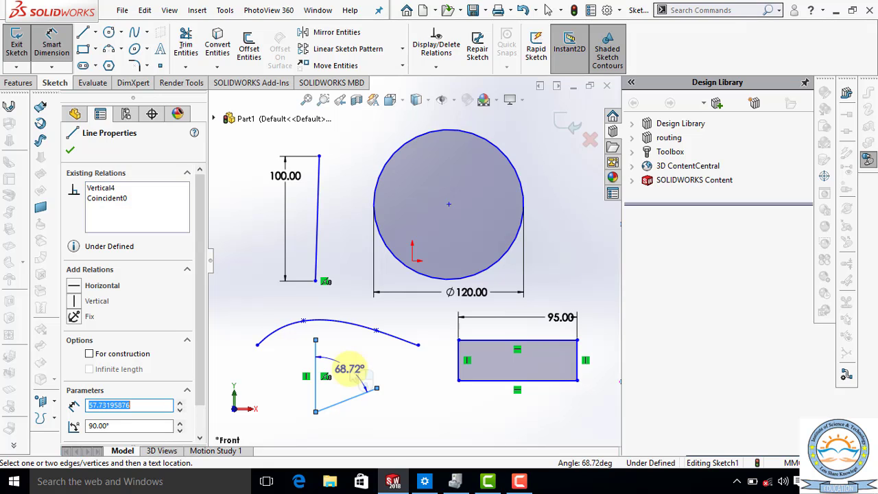
click(367, 374)
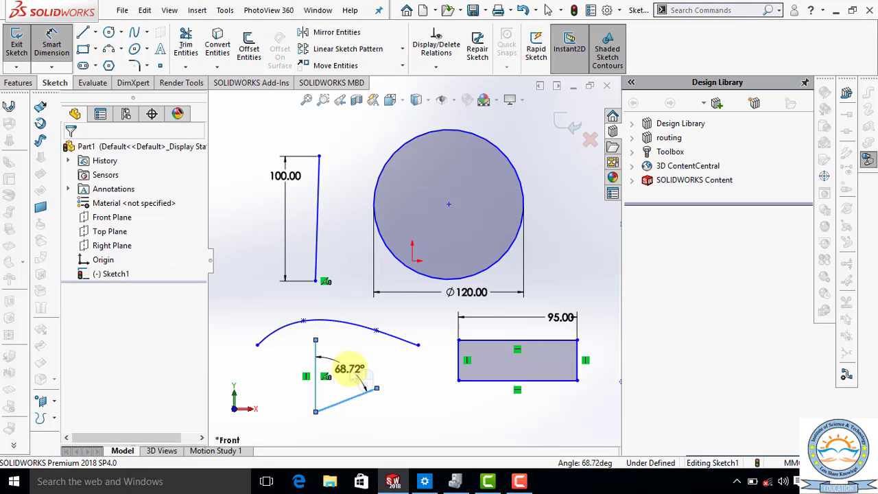
text(65)
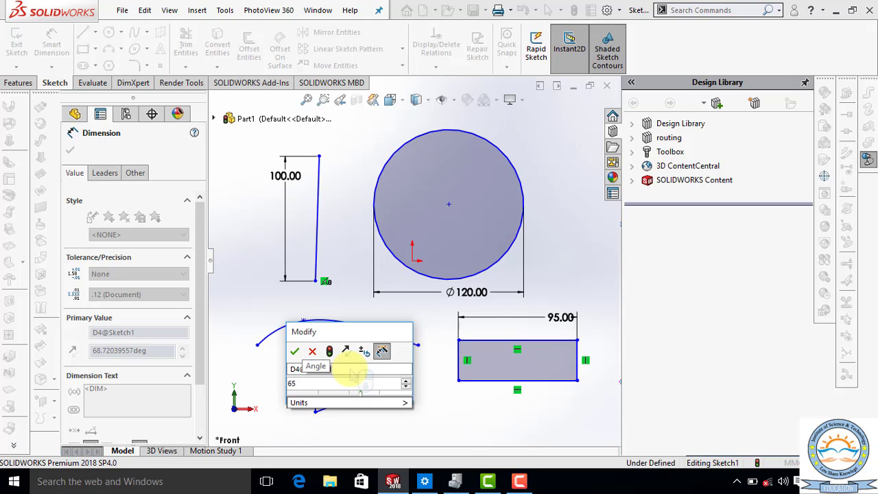
key(Return)
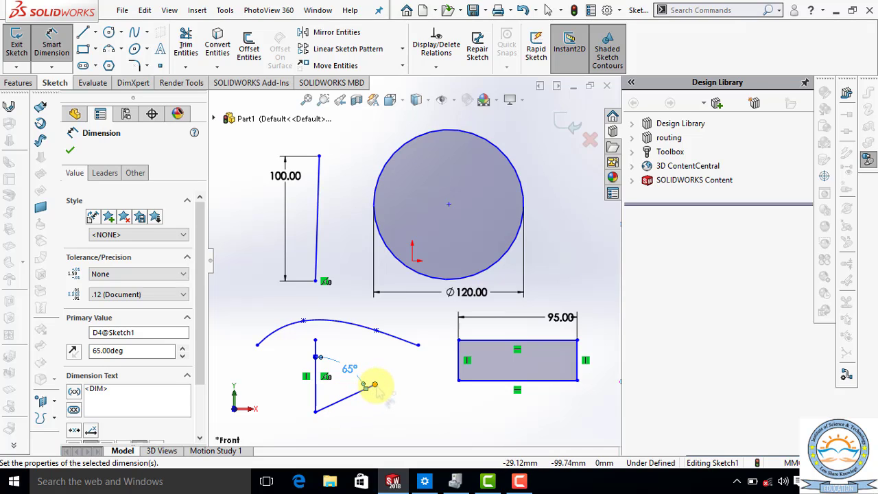
Dimension the slanted line between its two endpoints, aligned below it, and set its length to 55 mm
click(374, 385)
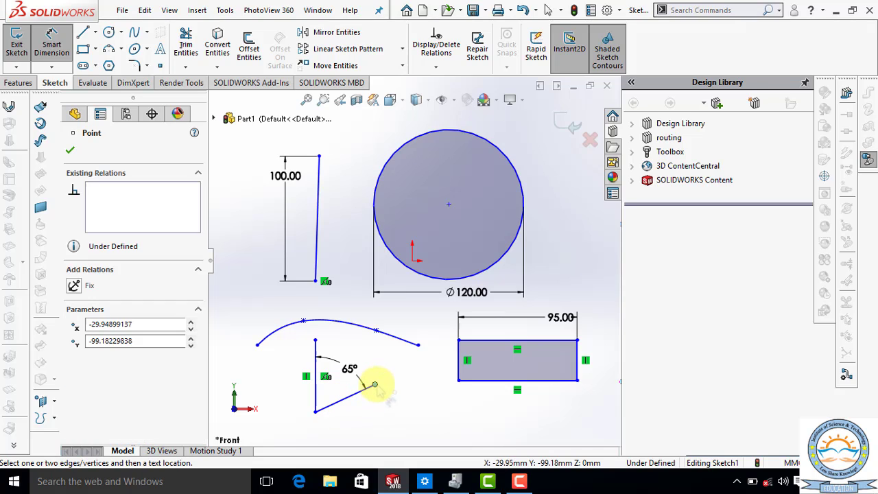
click(316, 412)
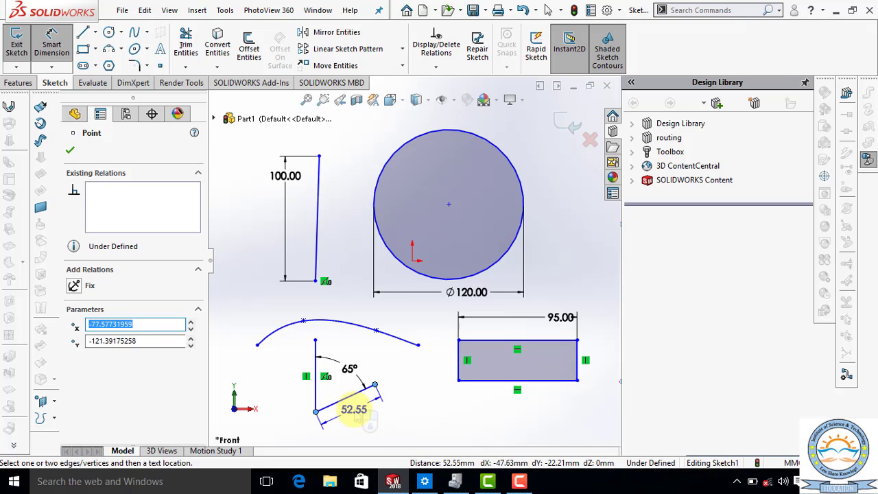
click(358, 416)
key(BackSpace)
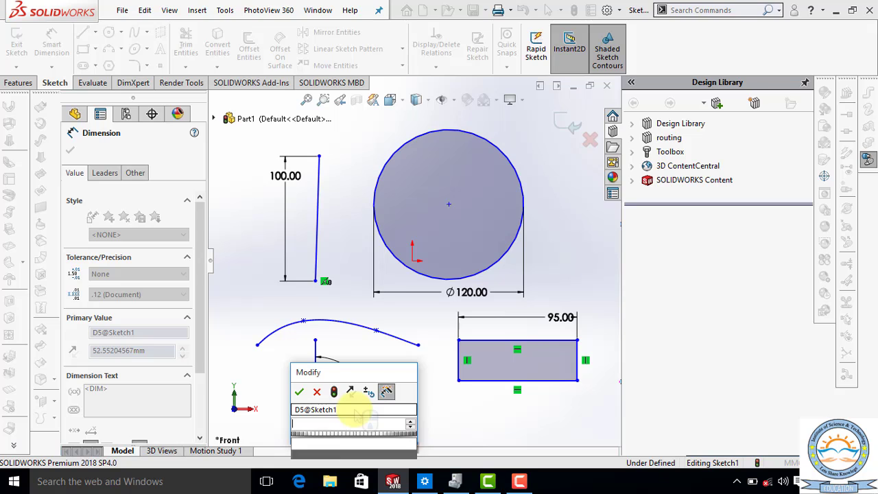
text(55)
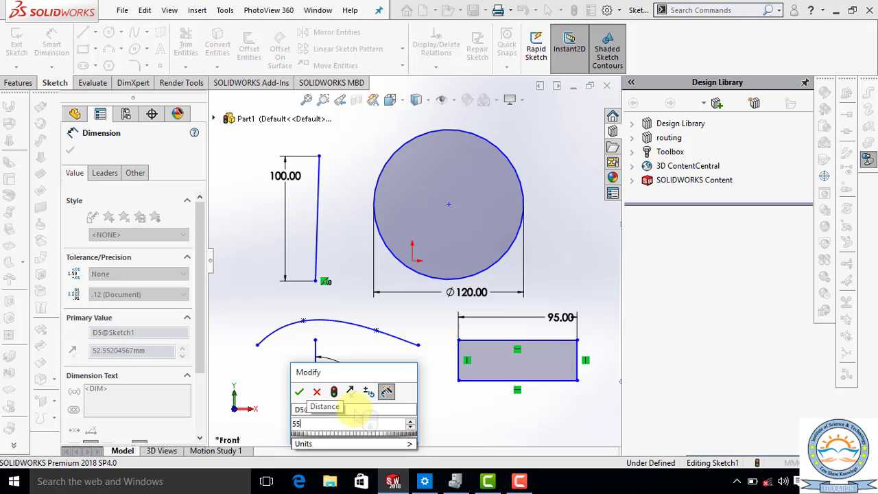
key(Return)
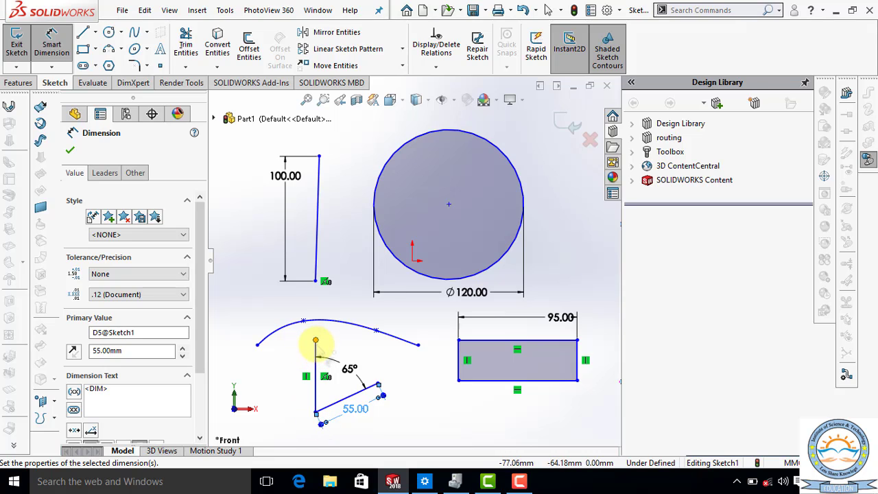
Dimension the vertical line beside the 65° angle between its endpoints and set its length to 60 mm
click(316, 340)
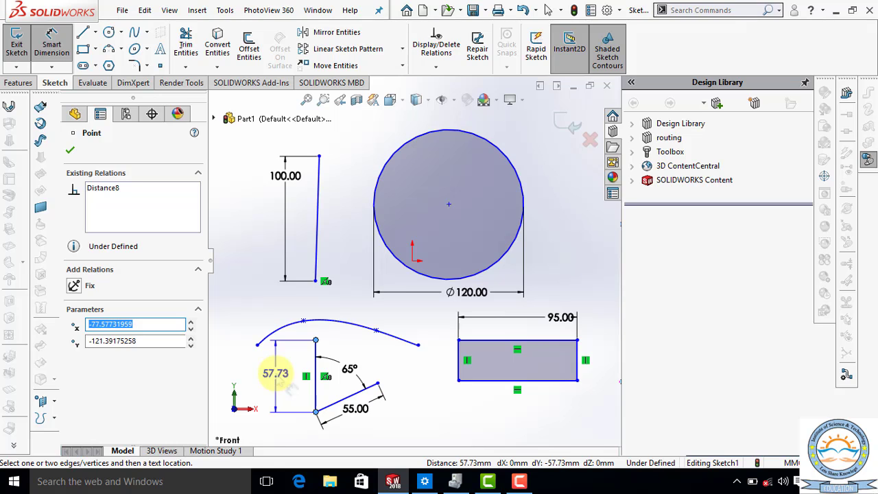
click(276, 375)
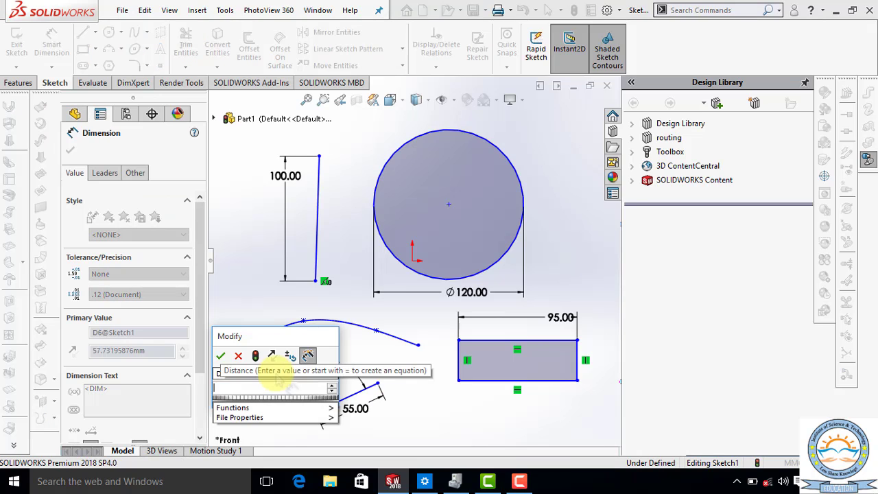
text(60)
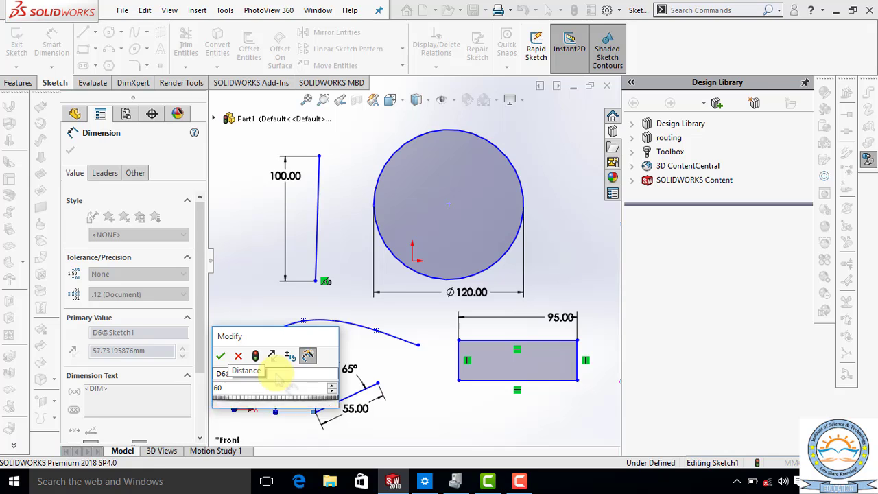
key(Return)
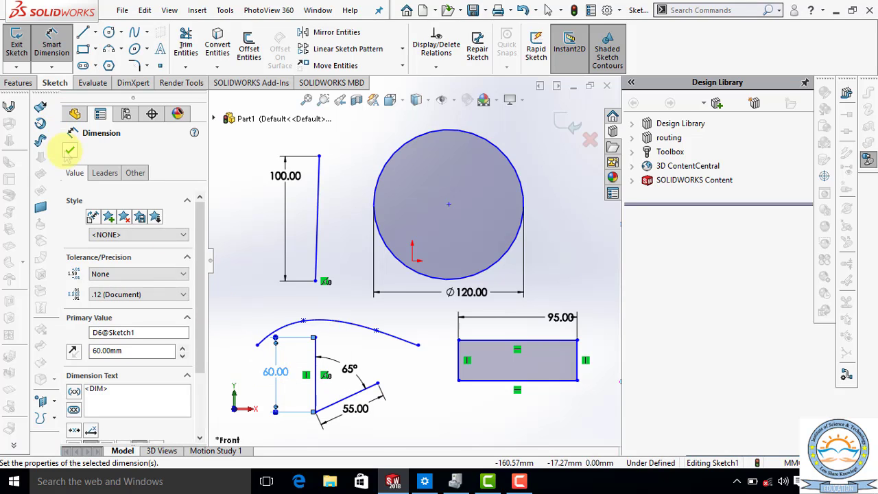
click(69, 151)
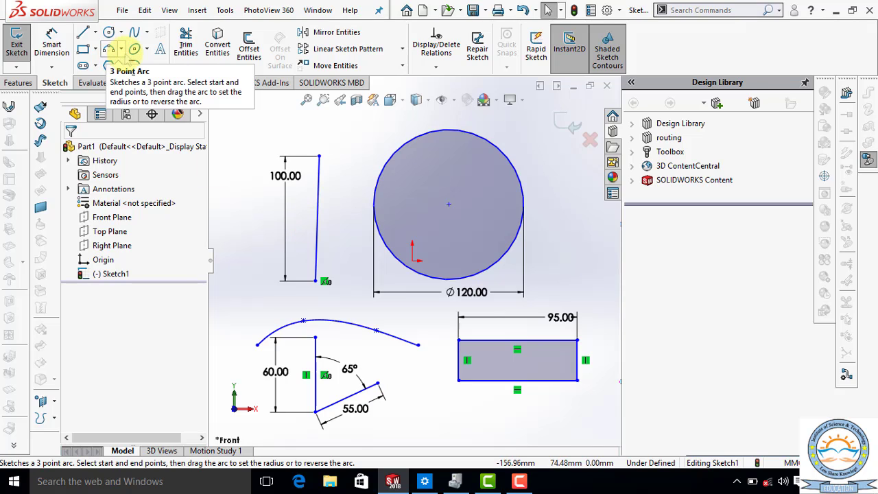
Clear the sketch with Power trim by removing the circle, the 100 mm line, the spline, the angled lines and the rectangle
click(121, 49)
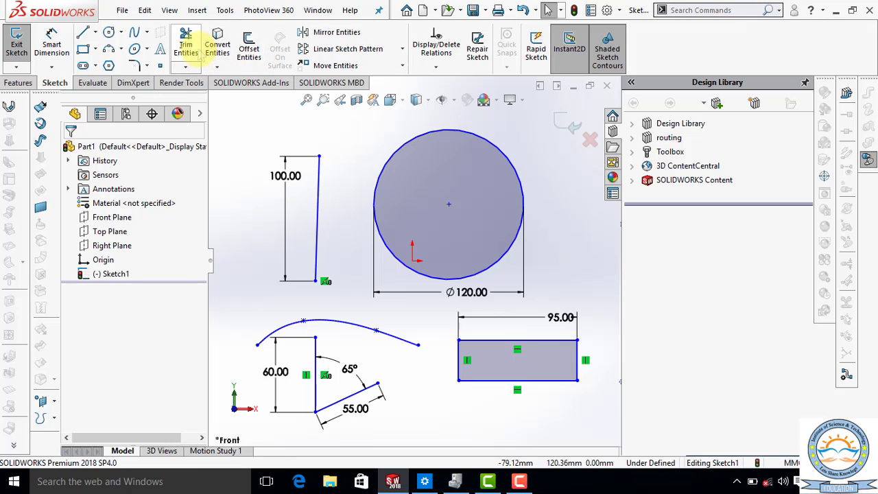
click(185, 47)
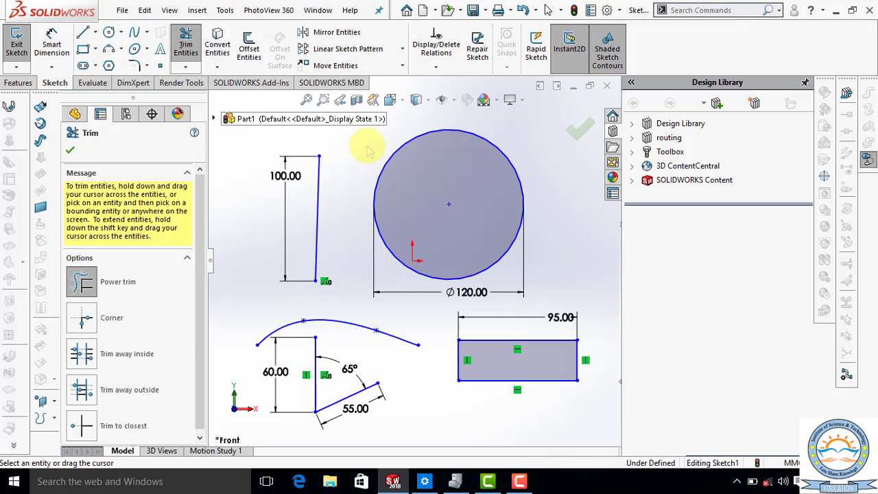
drag(369, 151, 409, 177)
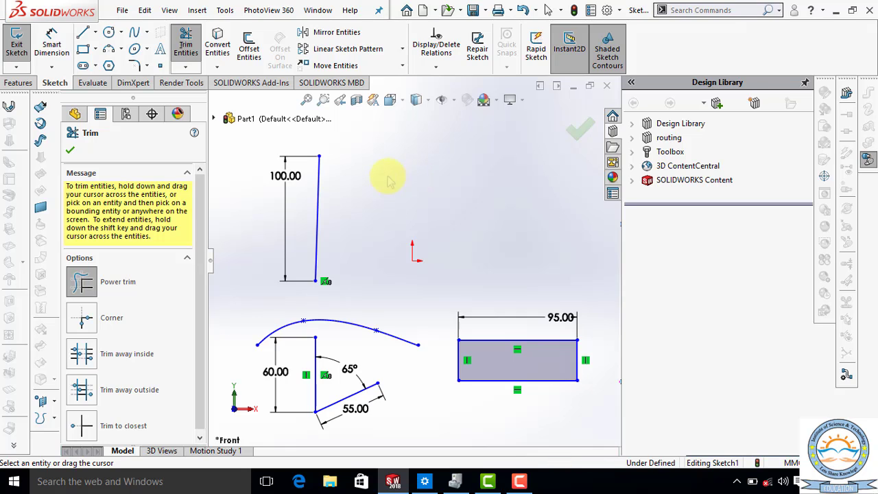
drag(389, 181, 304, 225)
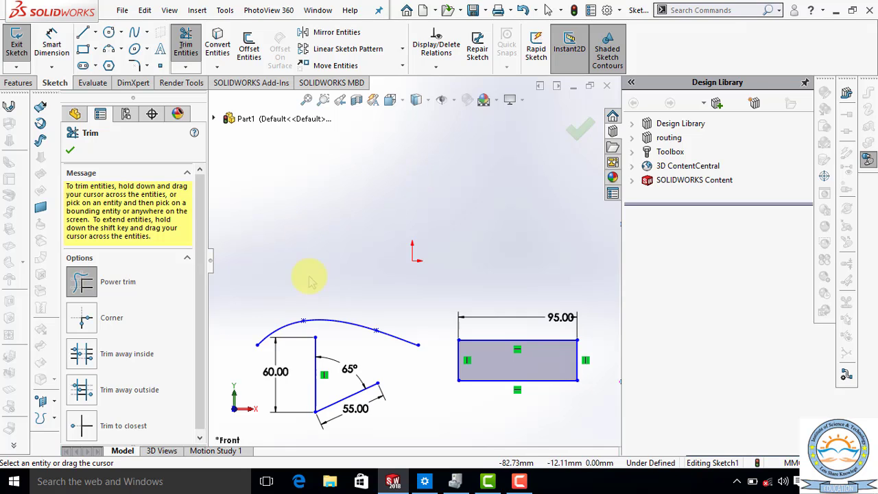
mouse_move(306, 278)
mouse_down()
mouse_move(339, 344)
mouse_move(288, 385)
mouse_move(367, 406)
mouse_up()
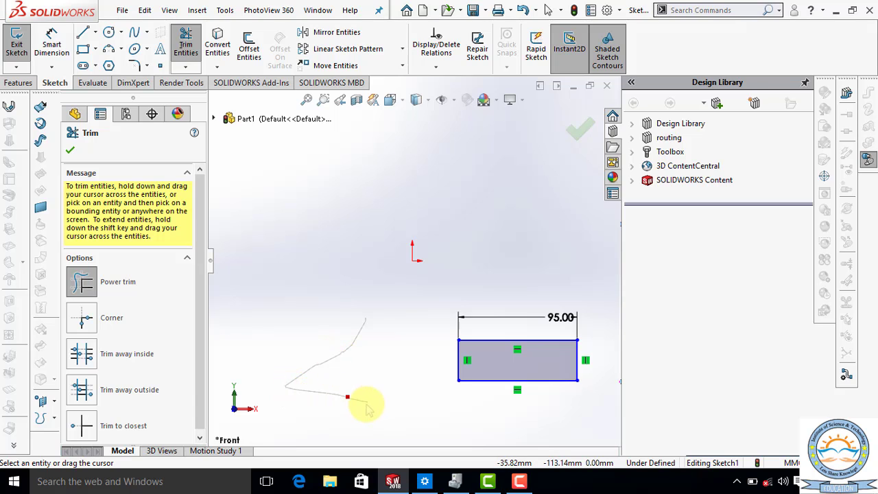
mouse_move(417, 368)
mouse_down()
mouse_move(473, 372)
mouse_move(502, 345)
mouse_move(525, 346)
mouse_move(538, 361)
mouse_move(598, 349)
mouse_move(447, 365)
mouse_up()
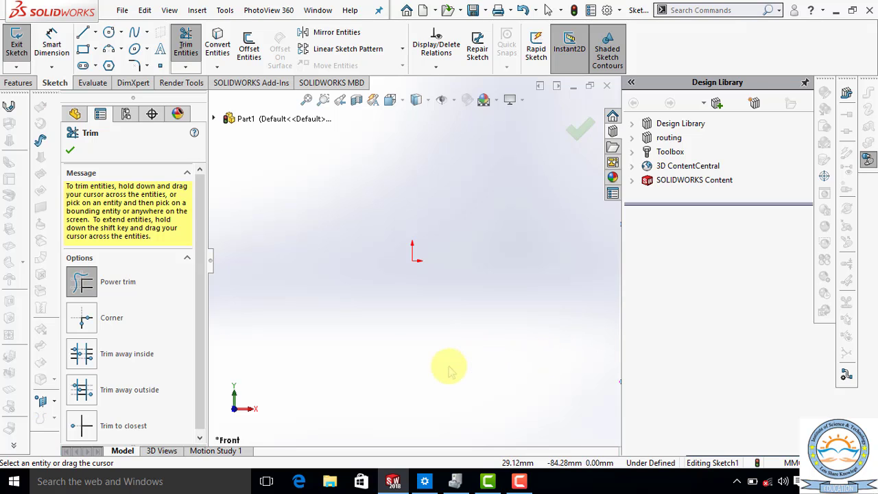
click(70, 151)
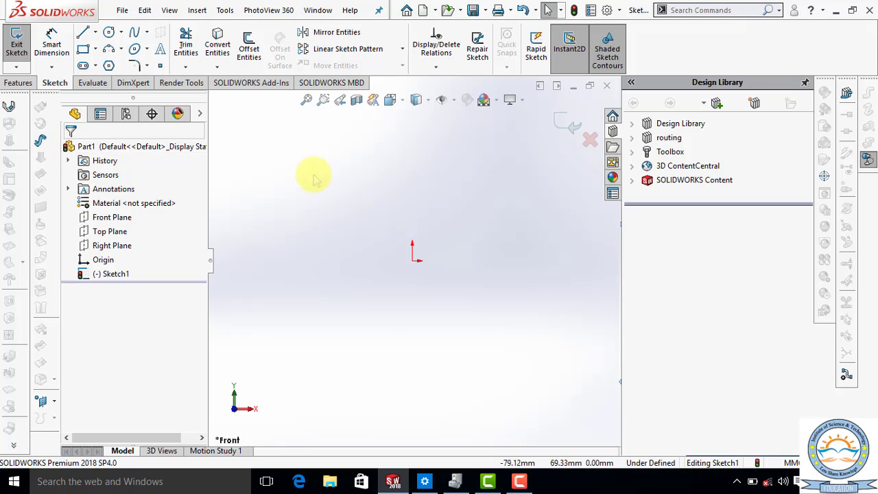
click(121, 49)
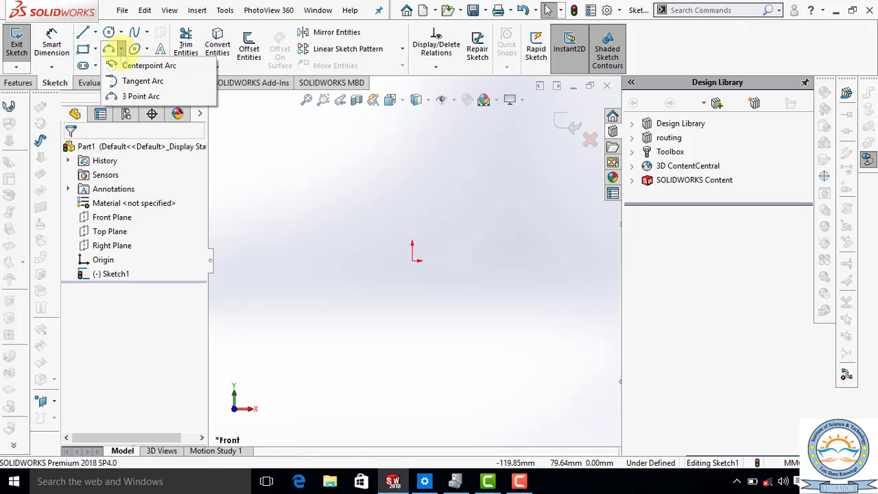
click(138, 66)
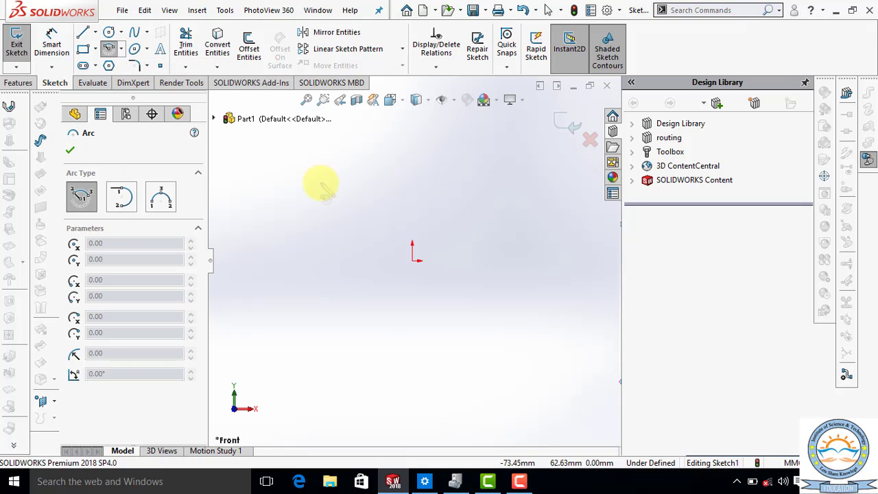
click(321, 182)
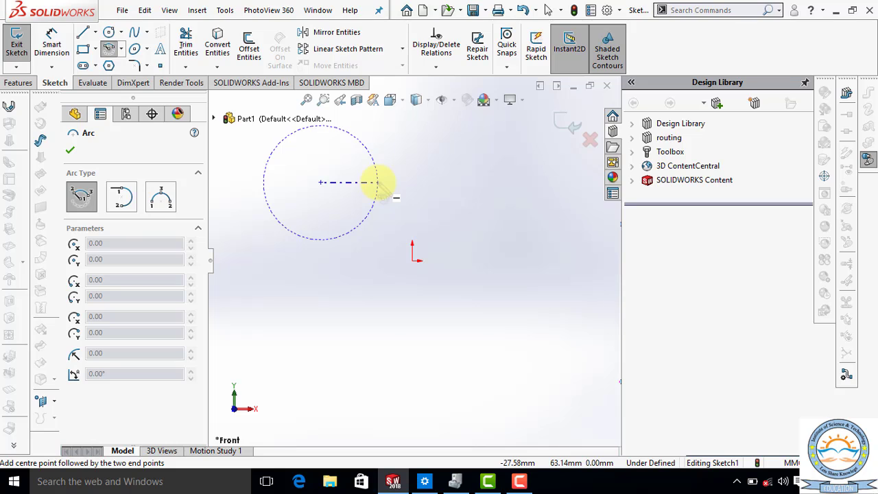
key(Escape)
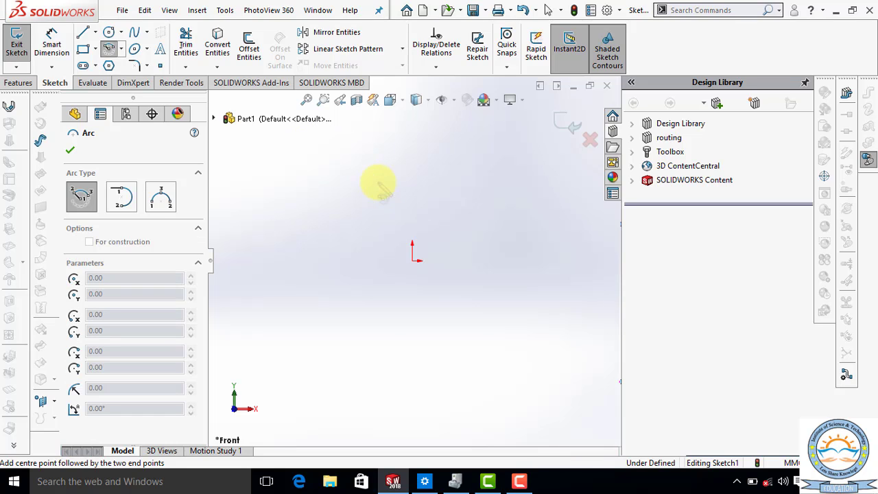
click(70, 149)
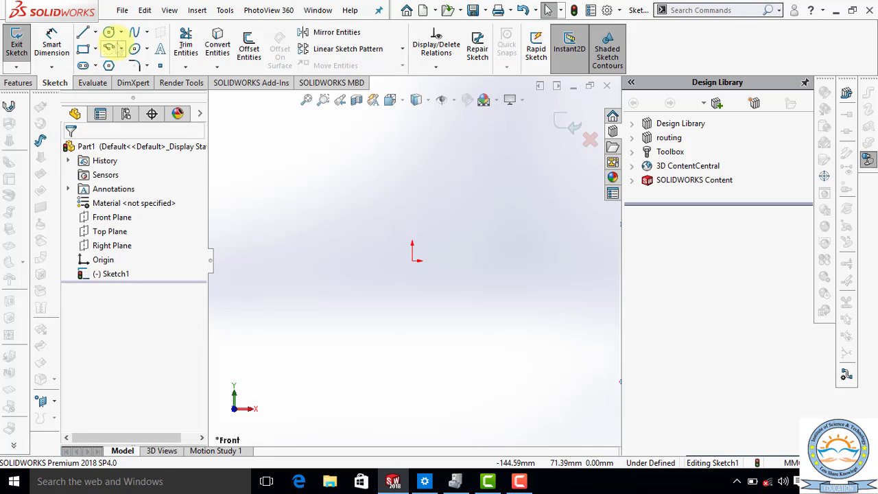
Sketch a centerpoint arc centred about 85 mm left of and 48 mm above the origin, sweeping counterclockwise from right of its centre to the upper left
click(108, 48)
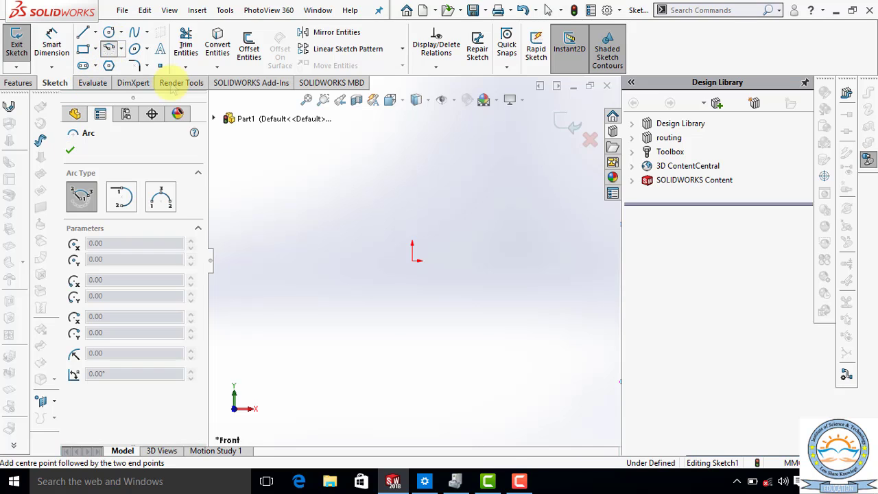
click(306, 201)
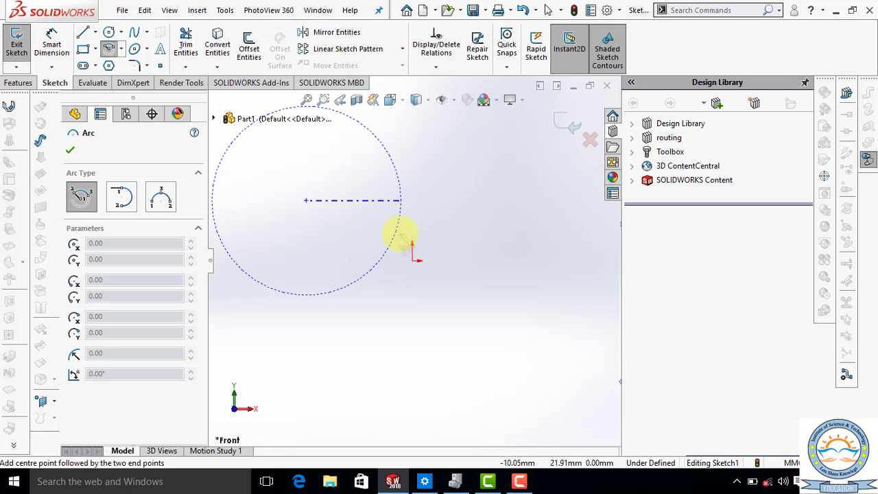
click(401, 200)
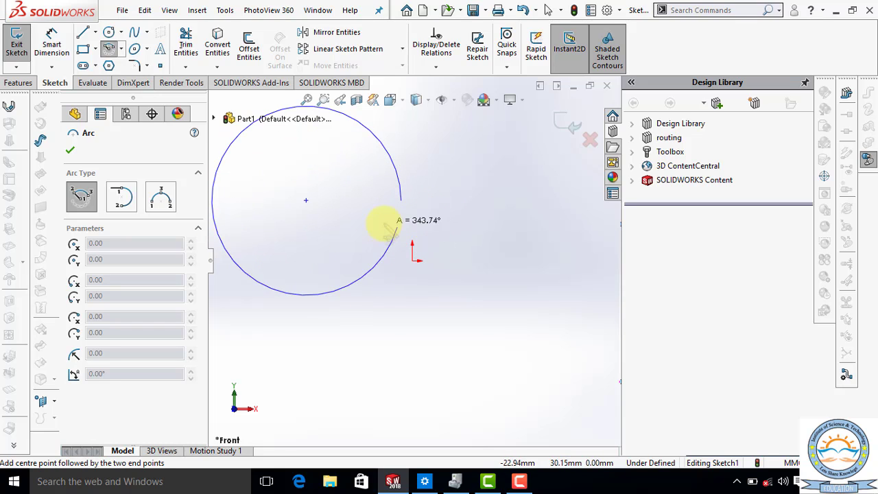
click(268, 146)
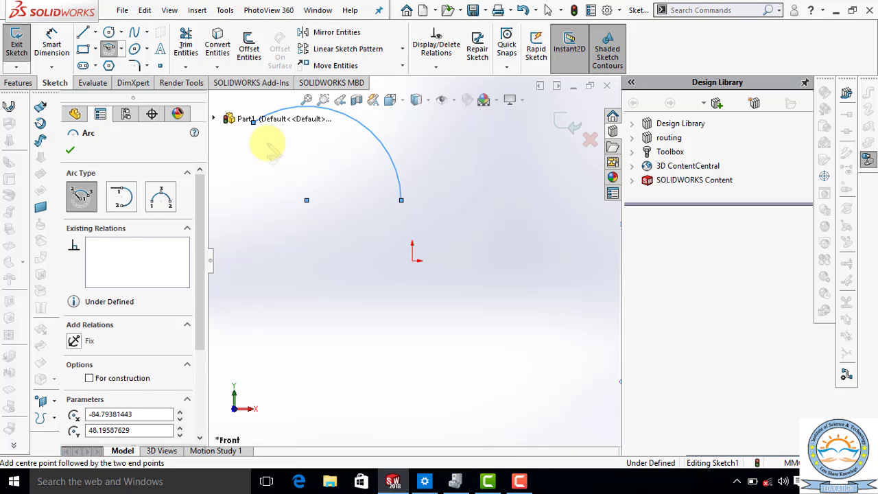
right_click(362, 179)
click(371, 182)
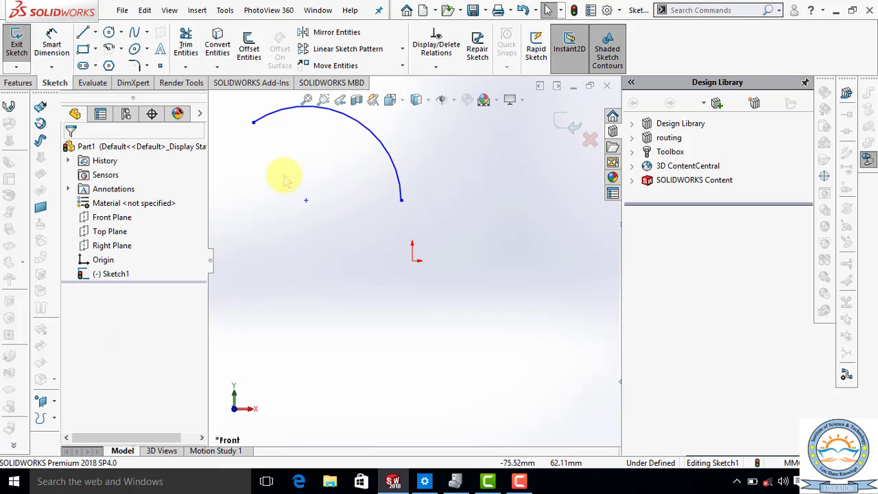
Dimension the upper arc horizontally from its centre point to its right endpoint, placed below the centre, and set the distance to 80 mm
click(51, 42)
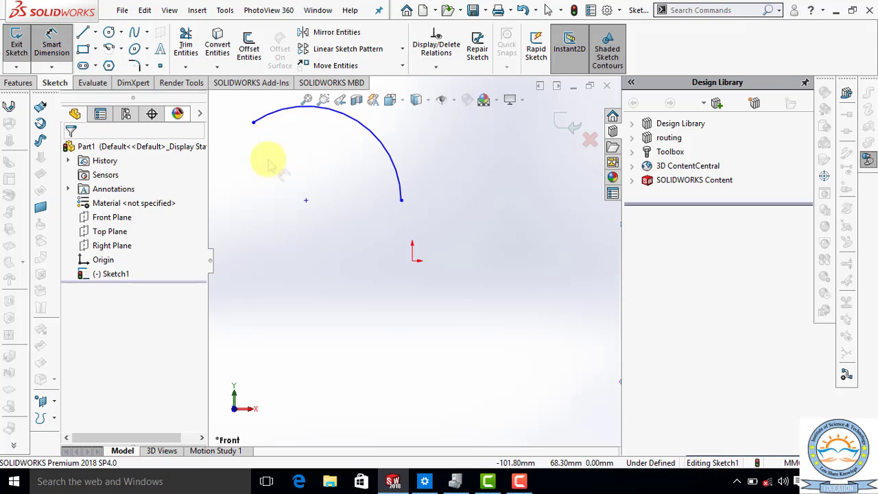
click(306, 200)
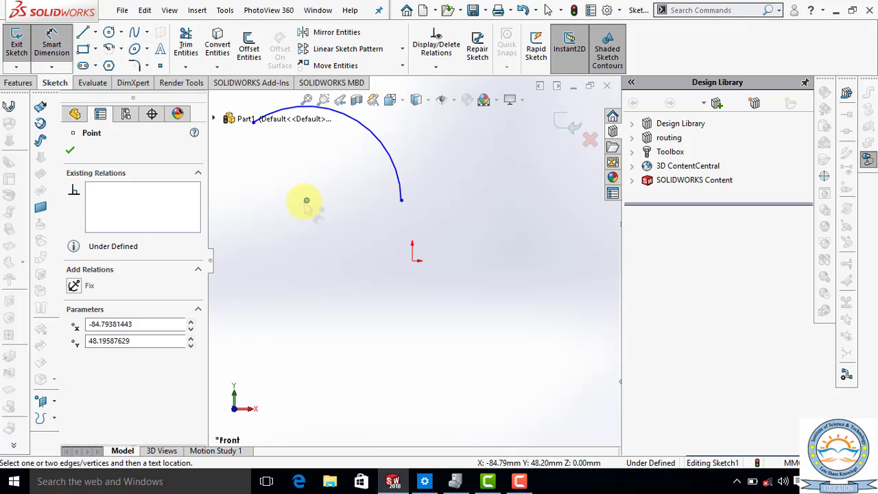
click(388, 156)
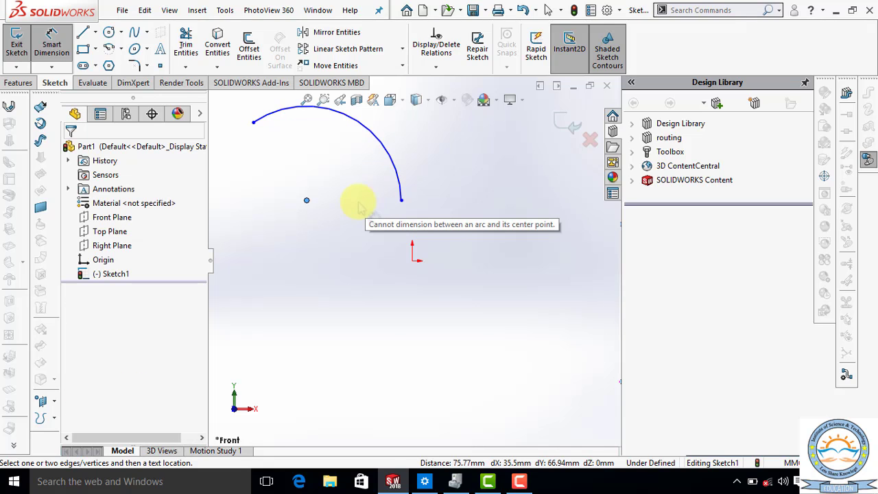
click(306, 201)
click(402, 200)
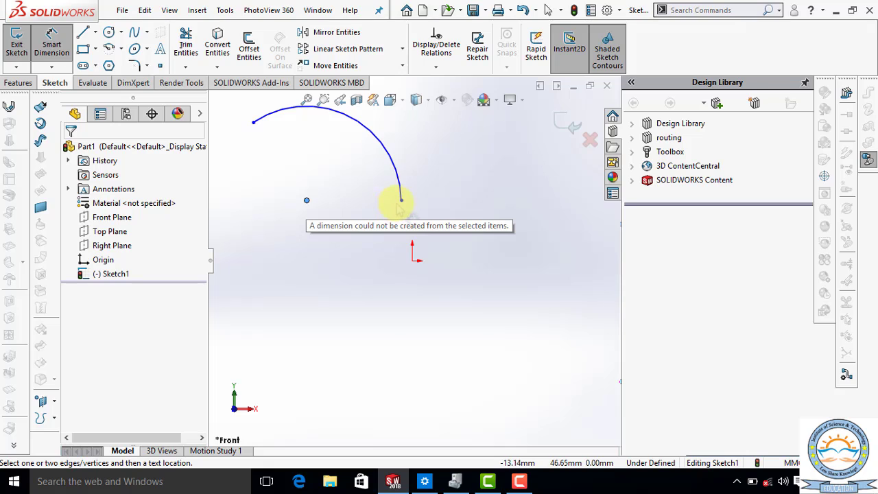
click(402, 200)
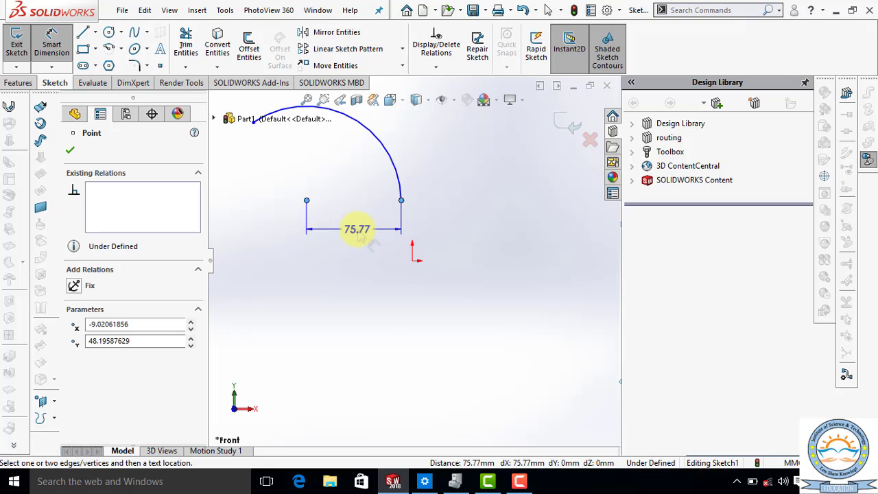
click(358, 231)
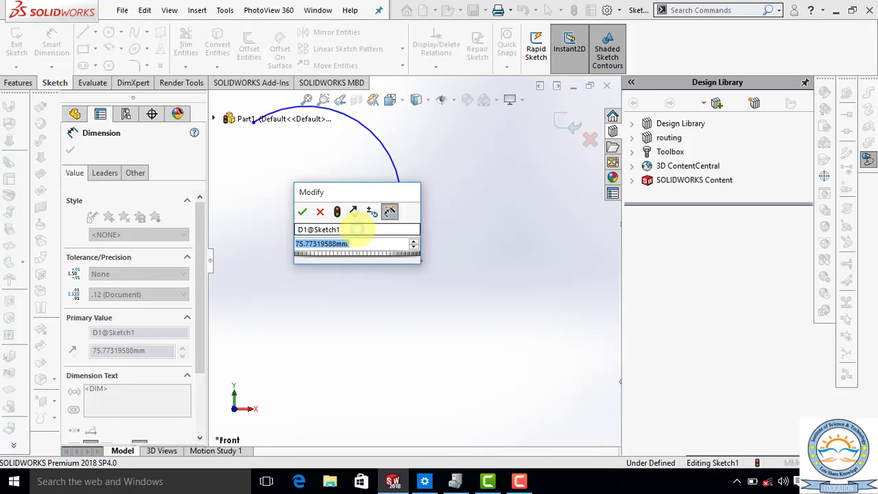
key(BackSpace)
text(80)
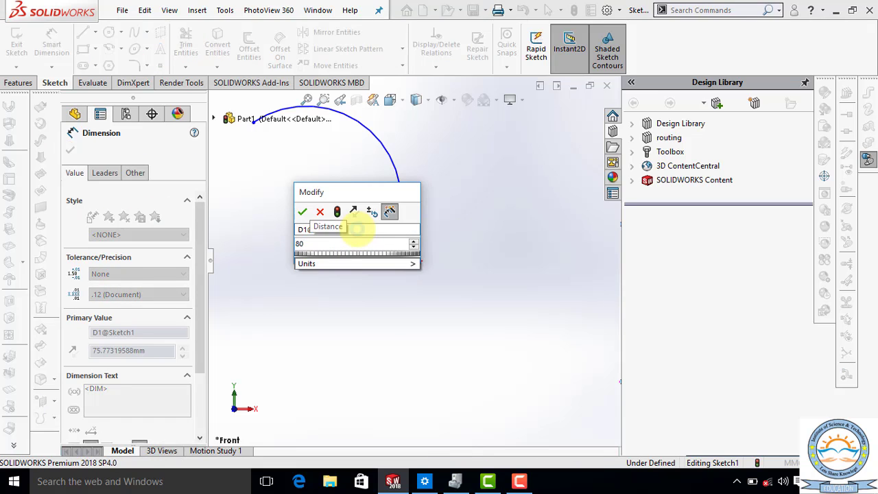
key(Return)
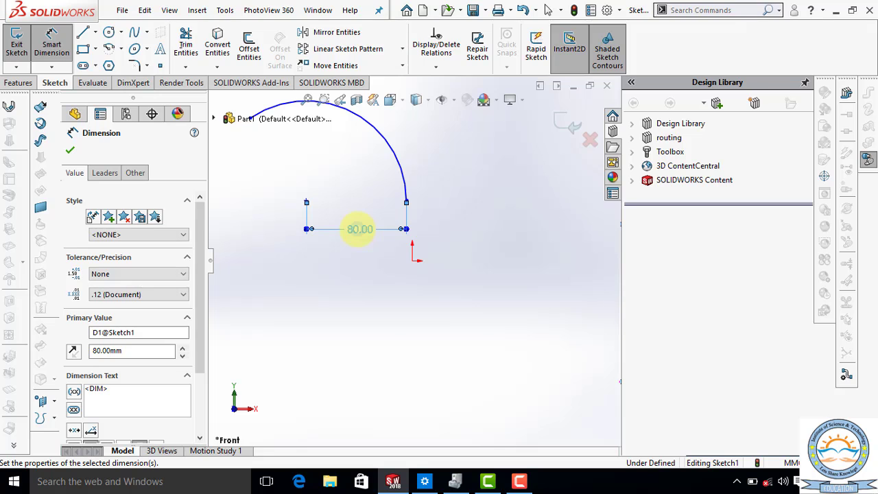
click(71, 150)
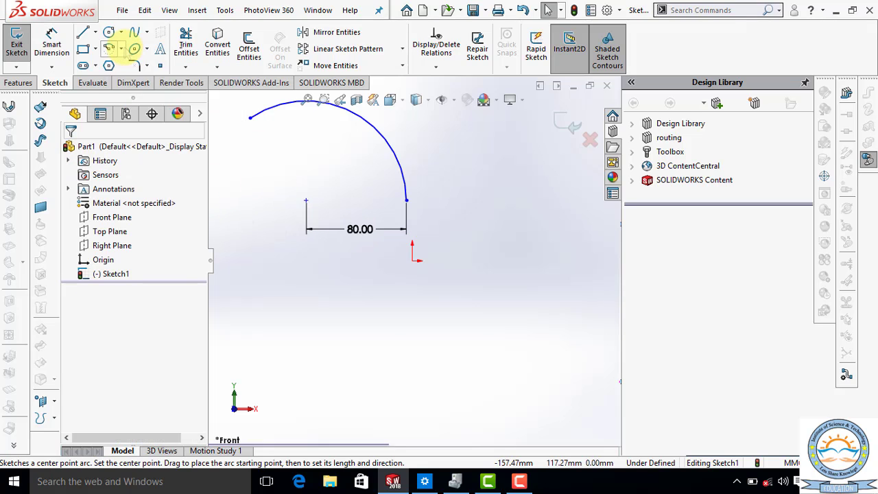
Sketch a horizontal line below the origin, running from beneath the upper arc's centre to slightly right of the origin
click(120, 49)
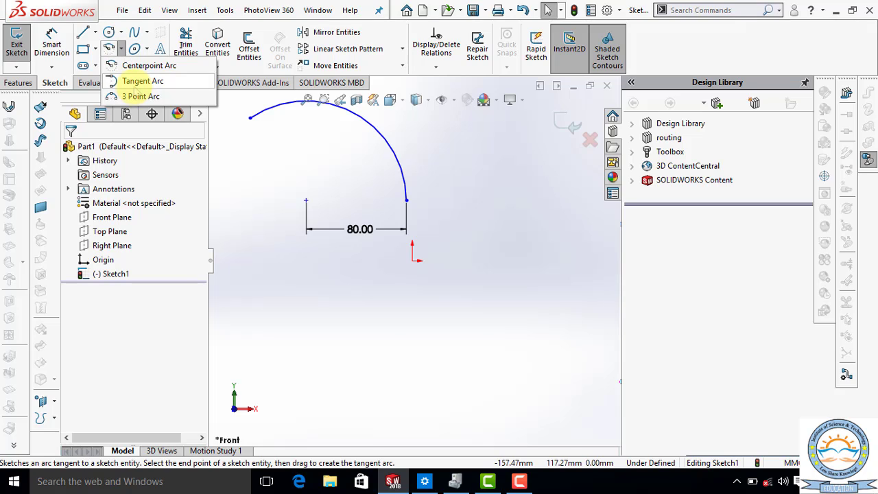
click(85, 32)
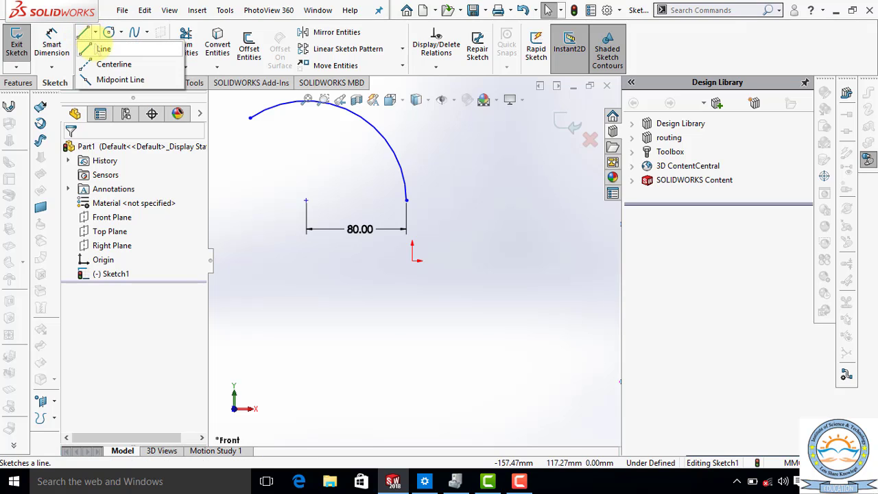
click(100, 52)
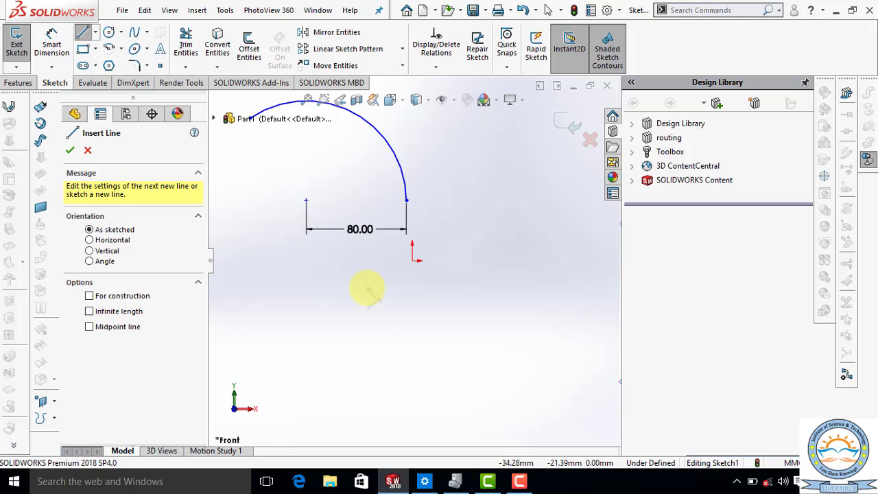
click(307, 311)
click(438, 311)
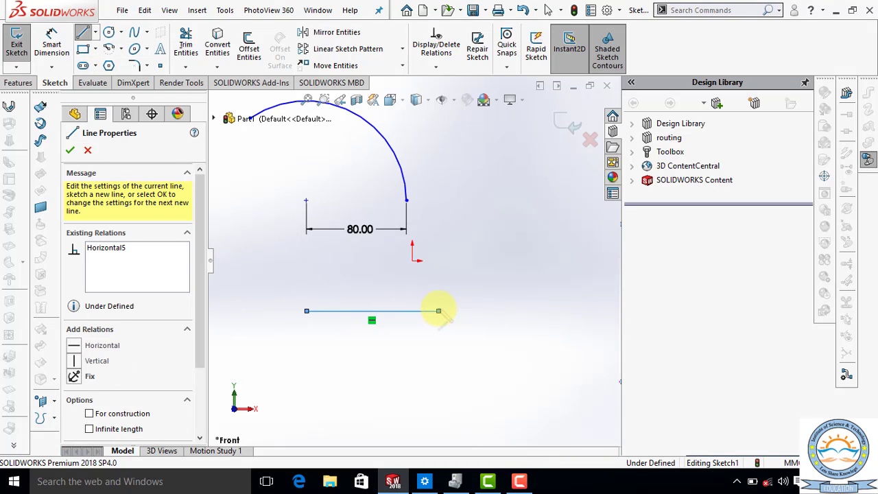
right_click(439, 313)
click(460, 318)
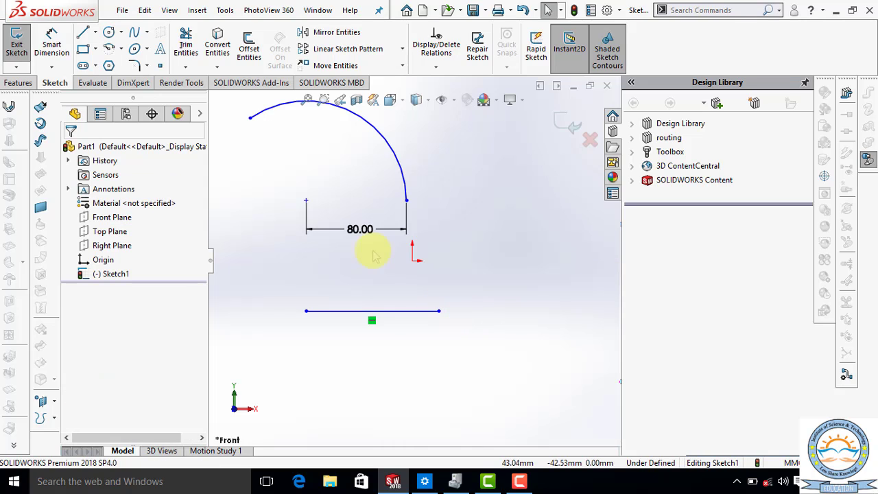
Sketch a 90° tangent arc with a radius of about 64 mm from the horizontal line's right endpoint, curving downward to the right
click(121, 49)
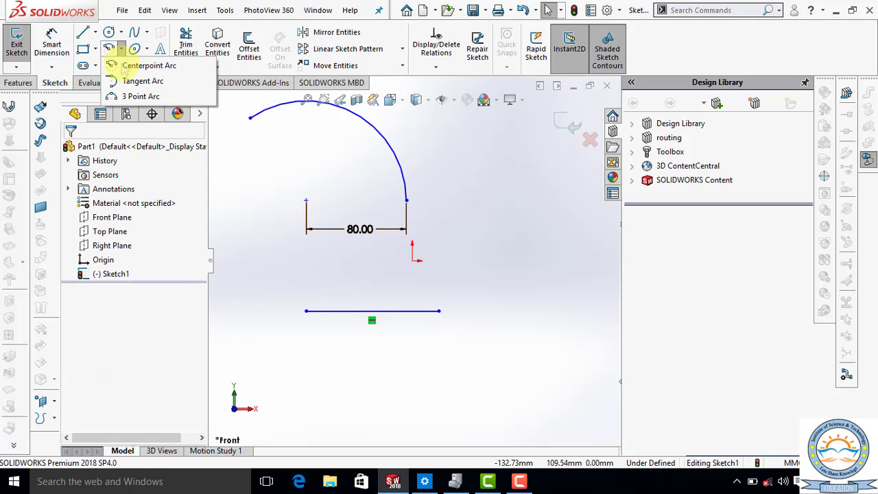
click(137, 81)
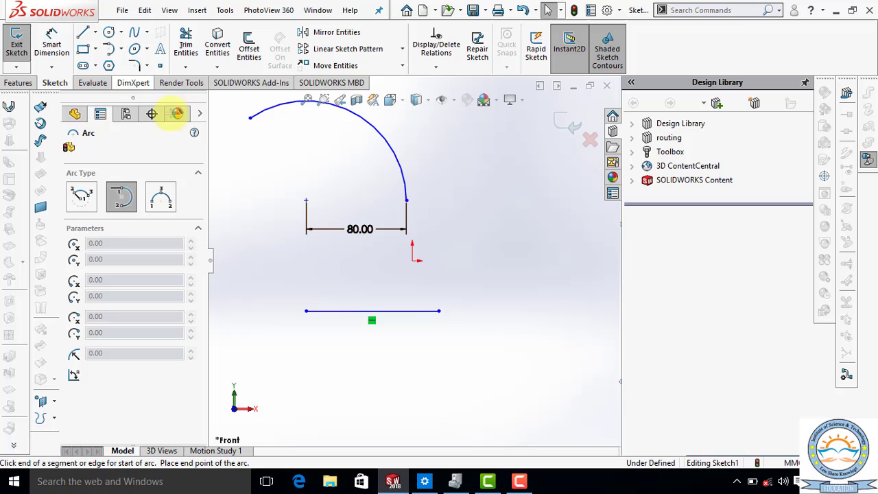
click(439, 311)
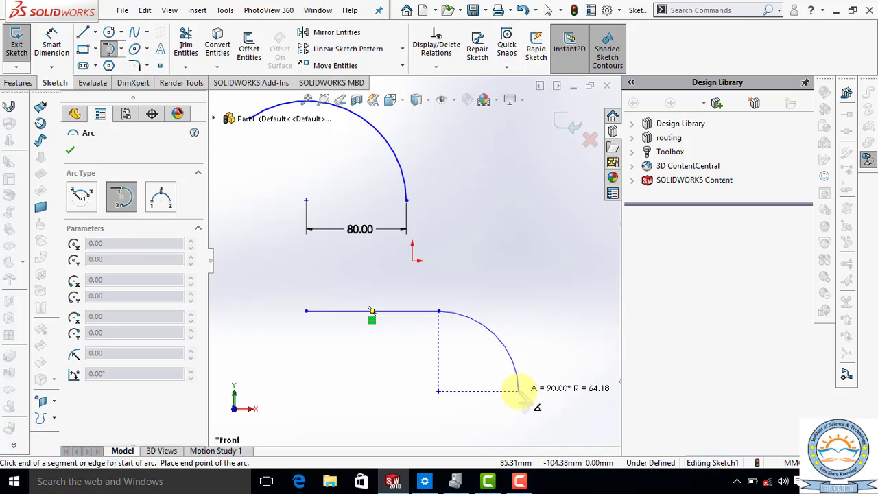
click(519, 391)
right_click(518, 392)
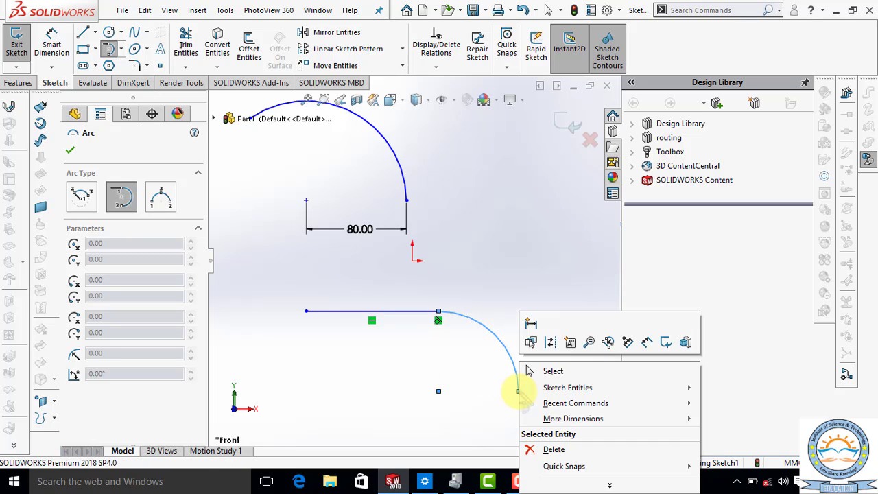
click(530, 371)
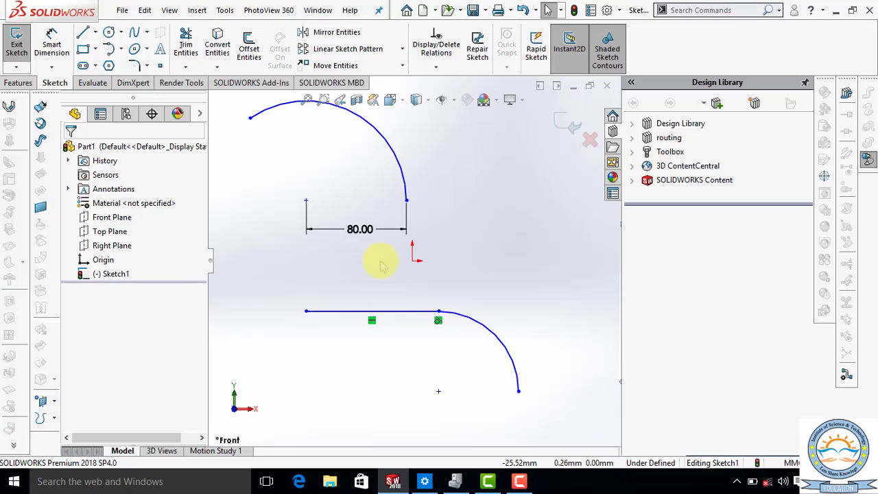
Dimension the tangent arc horizontally from its centre point to its lower endpoint, placed below it, and set the distance to 65 mm
click(52, 42)
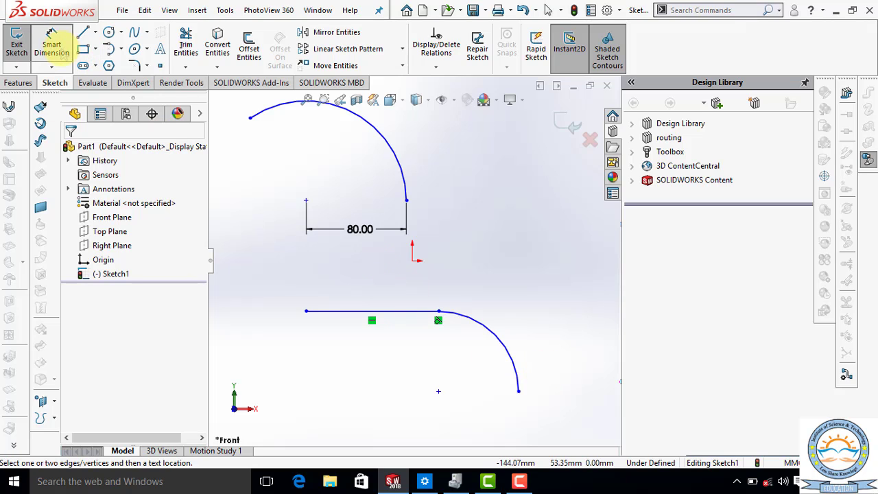
click(438, 391)
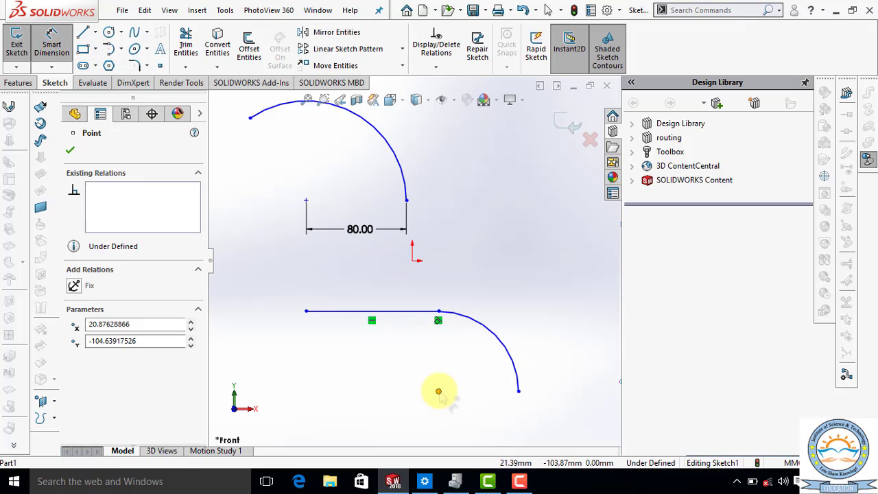
click(519, 392)
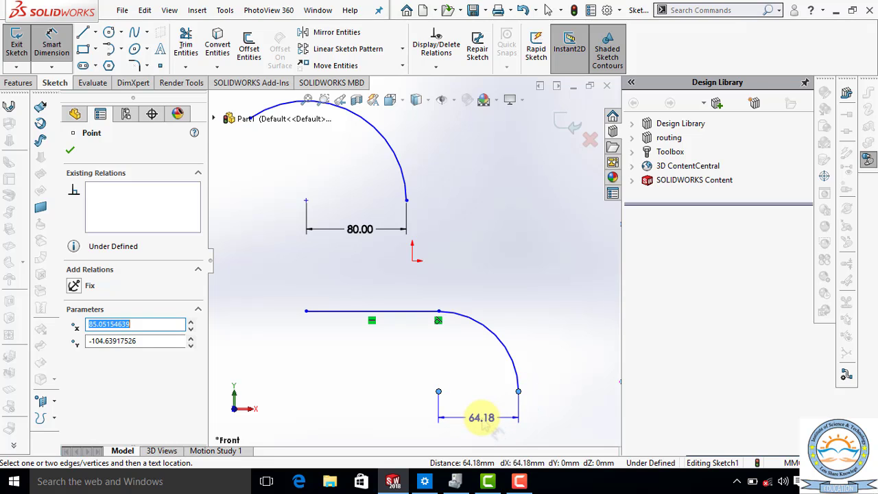
click(482, 420)
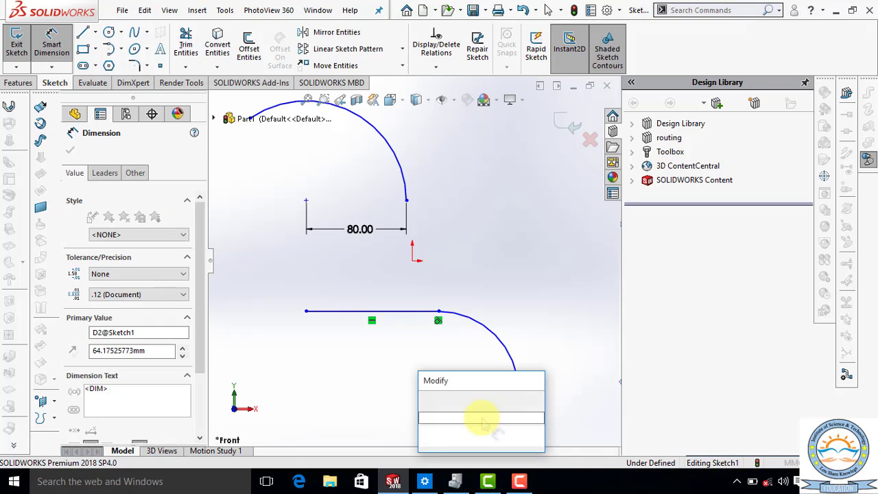
text(65)
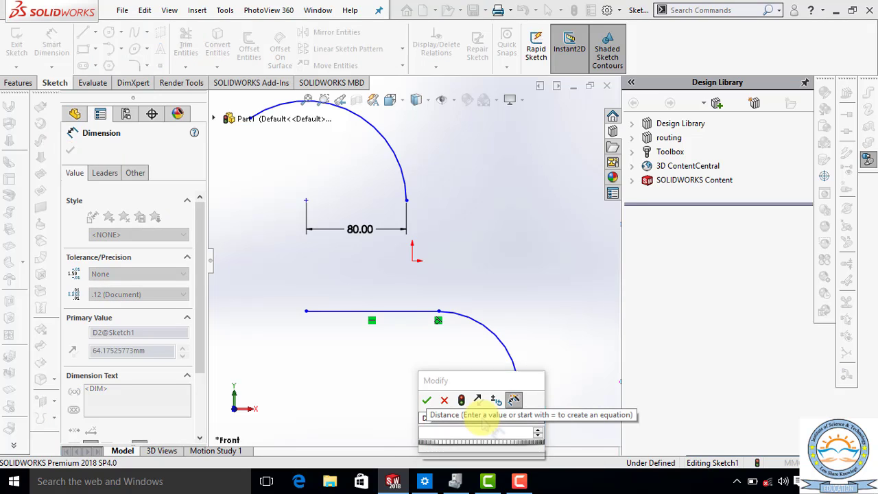
key(Return)
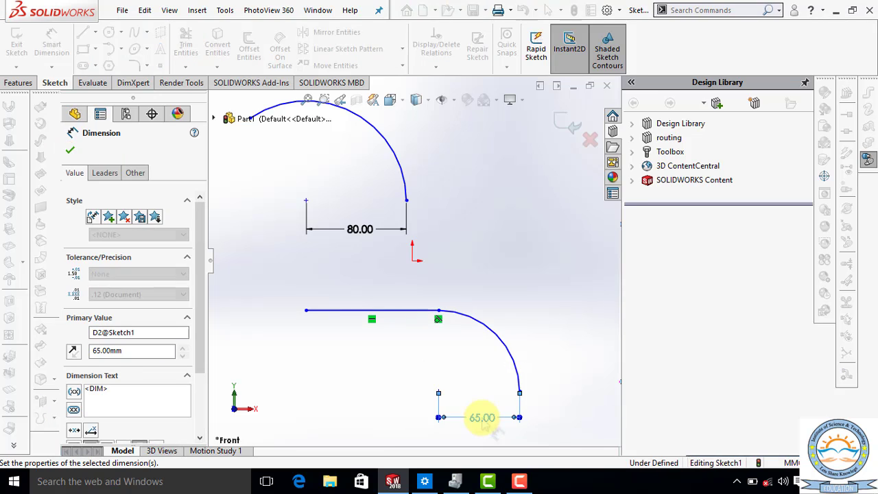
click(70, 149)
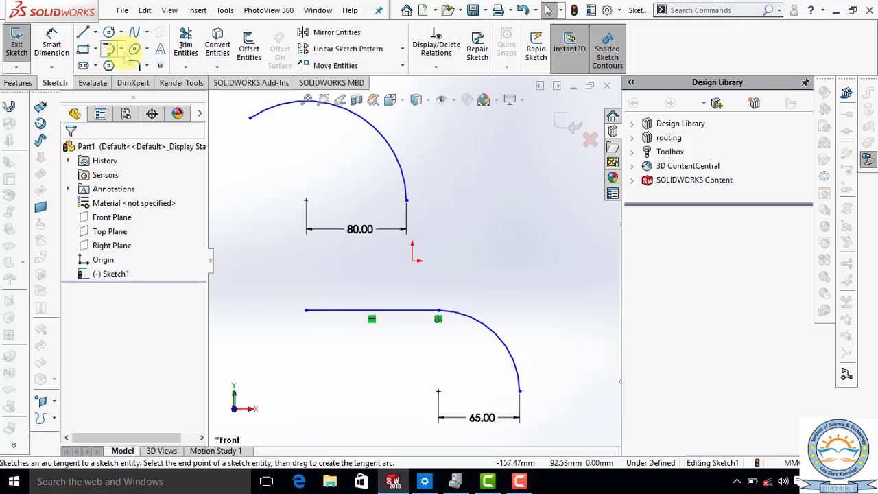
Sketch a shallow 3 point arc of about 62° above and right of the origin, with level endpoints and bulging upward
click(120, 49)
click(141, 96)
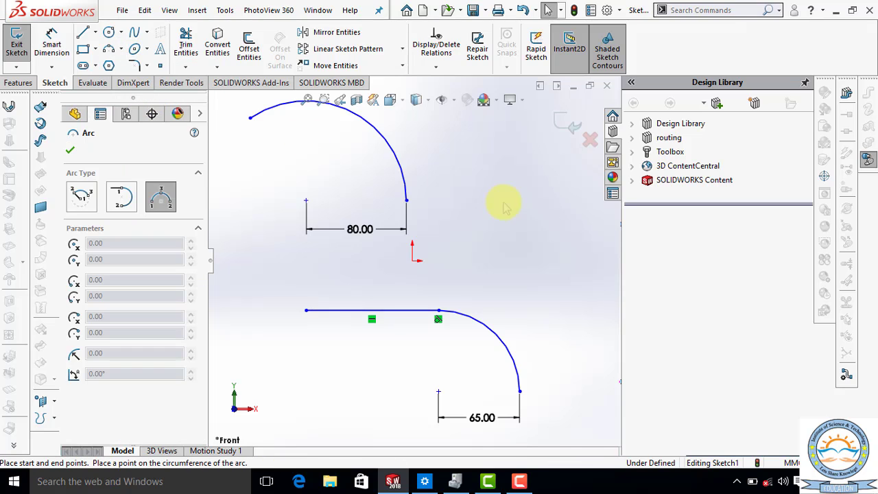
click(449, 218)
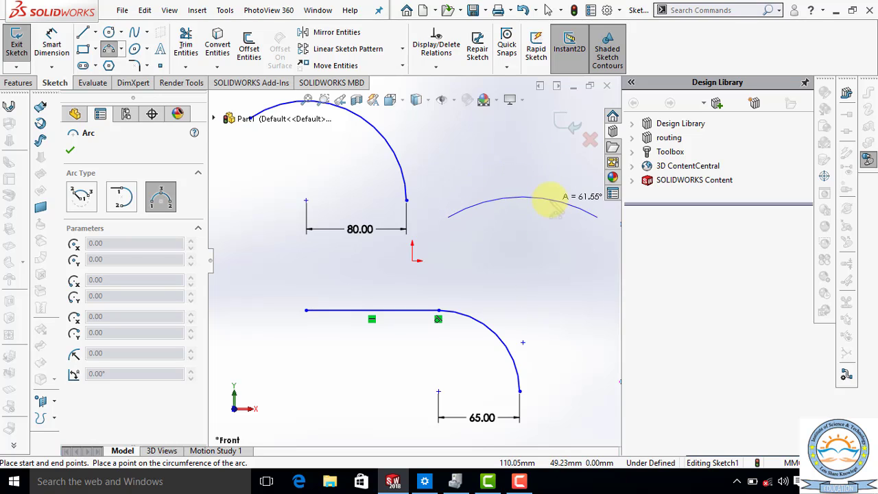
click(549, 199)
right_click(550, 201)
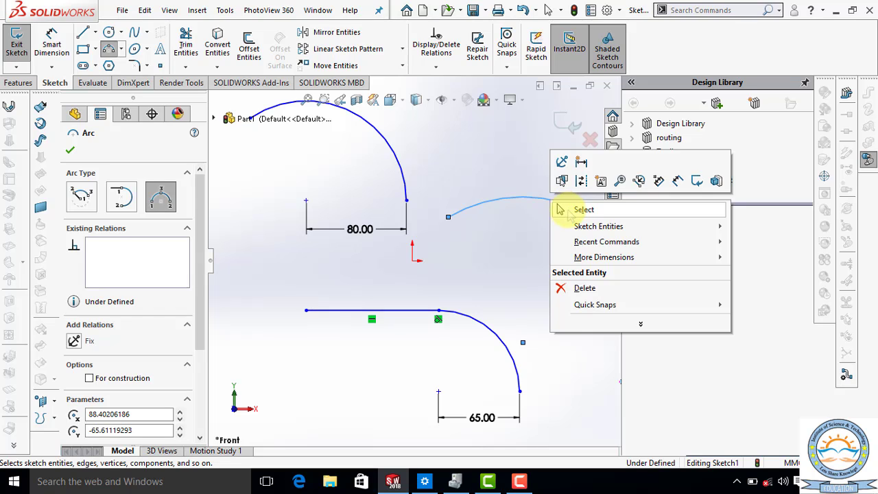
click(583, 209)
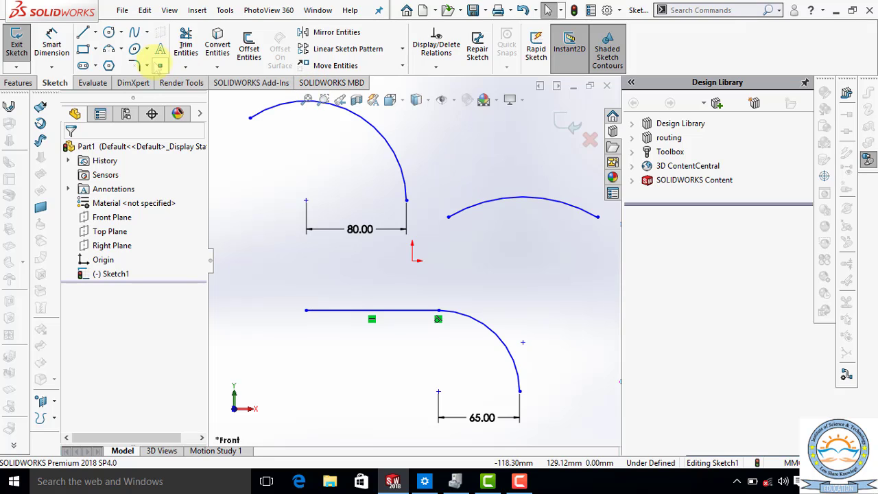
click(146, 50)
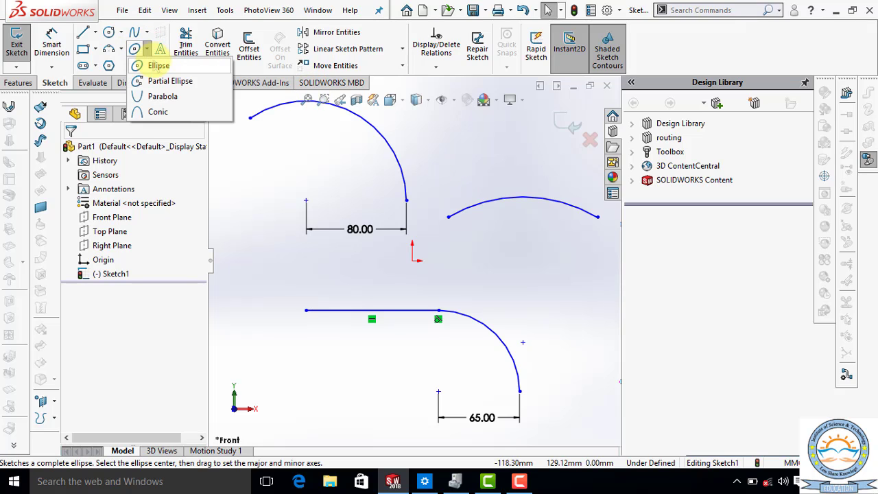
click(155, 63)
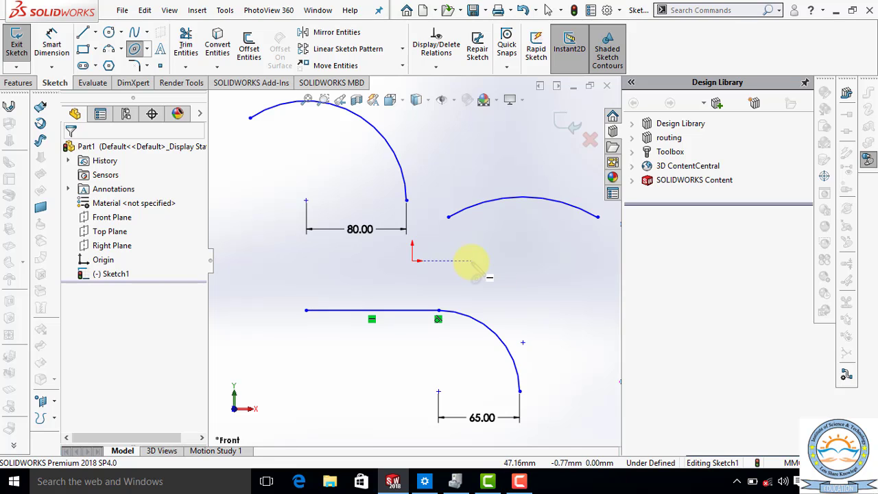
click(471, 261)
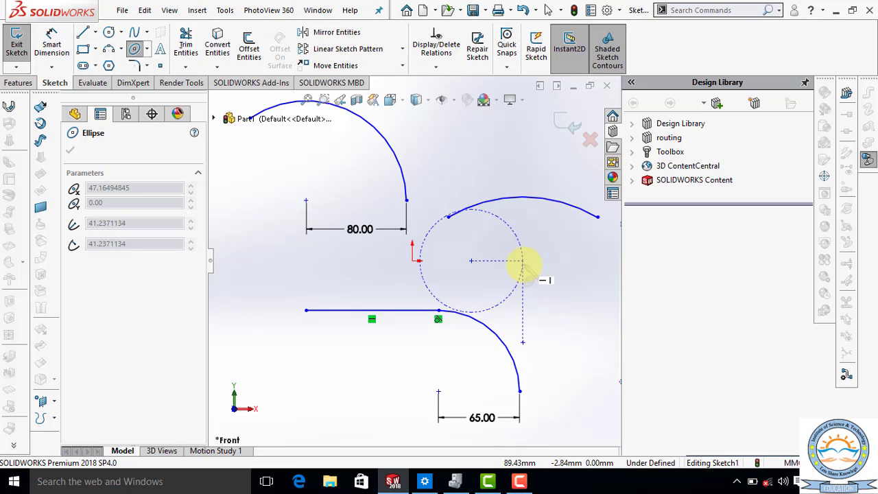
click(523, 261)
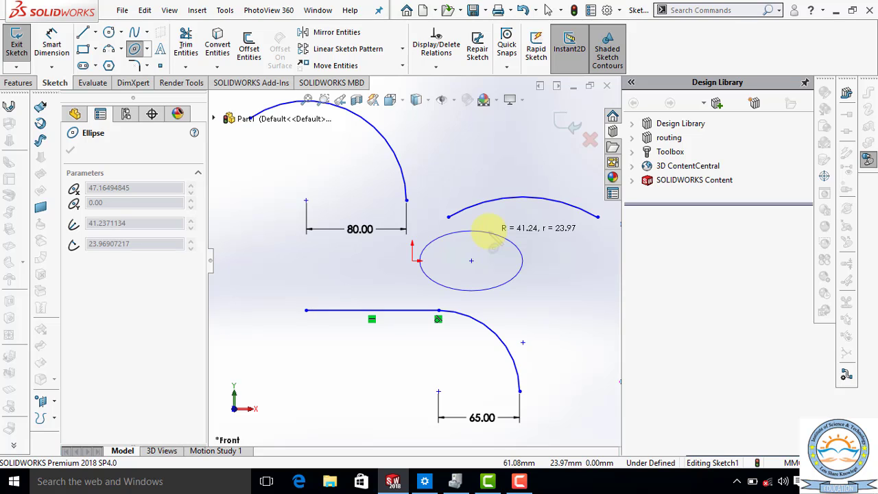
right_click(496, 241)
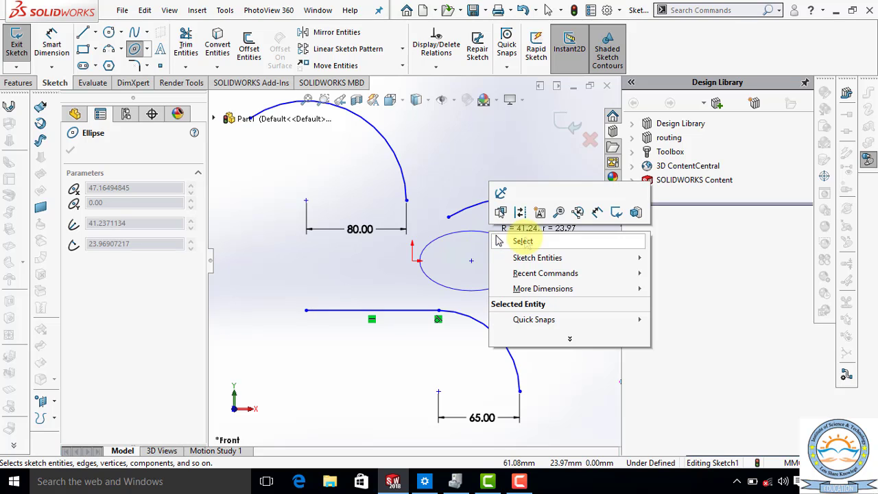
click(518, 241)
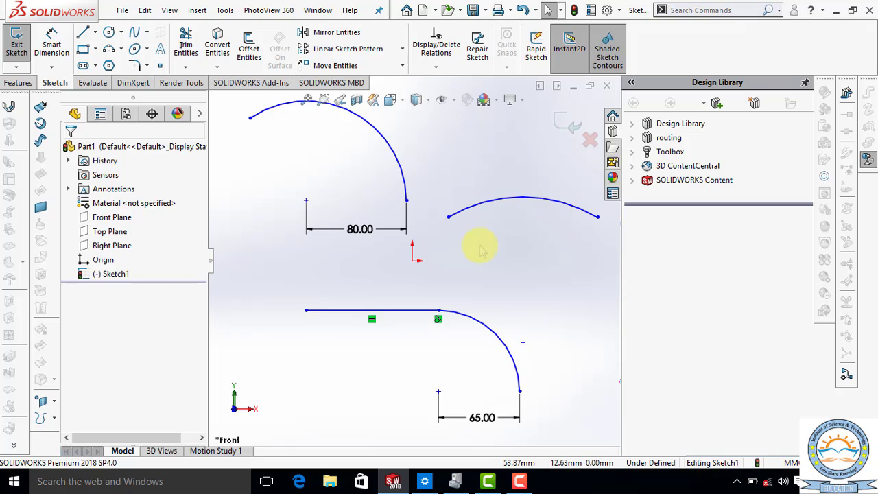
click(402, 171)
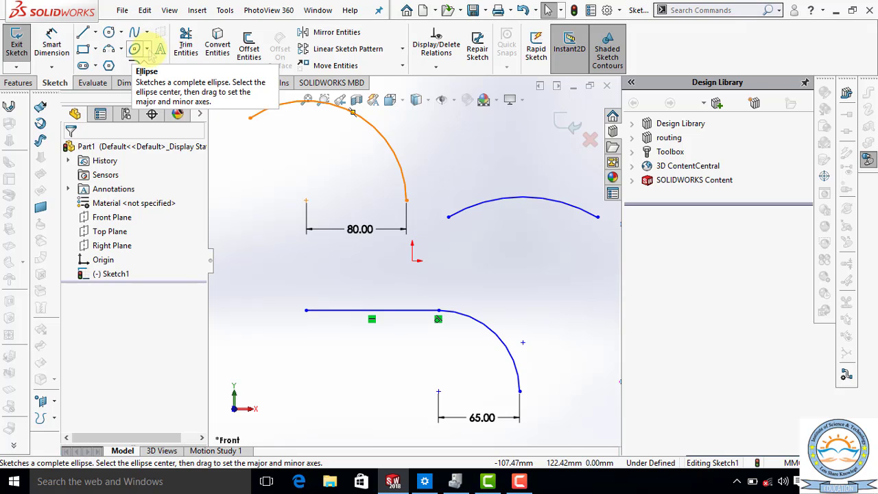
Sketch a horizontal ellipse right of the origin beneath the 3 point arc, with radii of about 54 mm and 25 mm
click(146, 50)
click(155, 66)
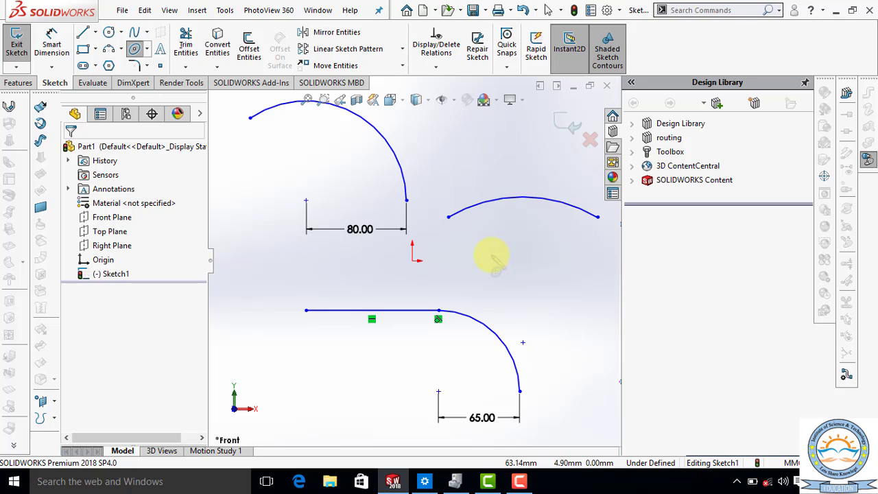
click(492, 254)
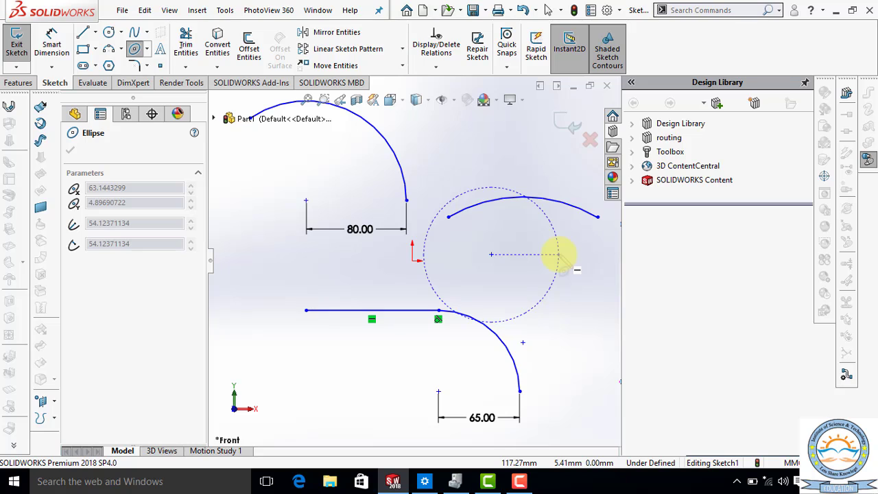
click(557, 255)
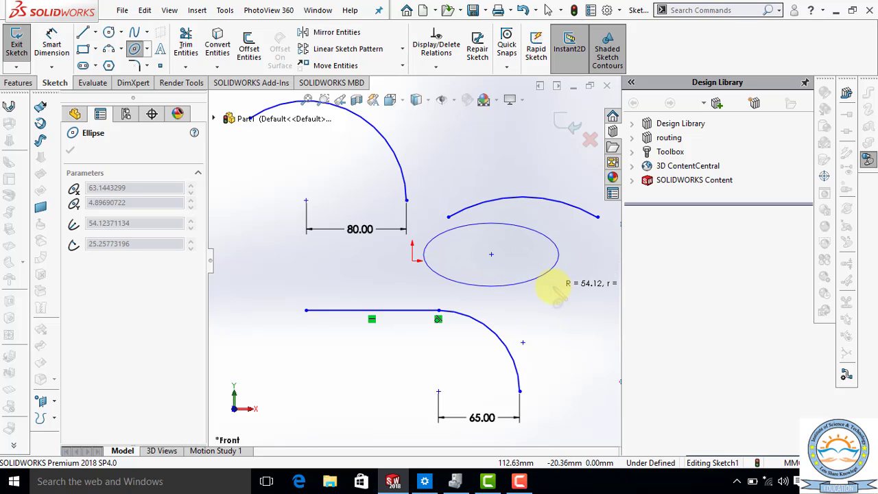
click(559, 294)
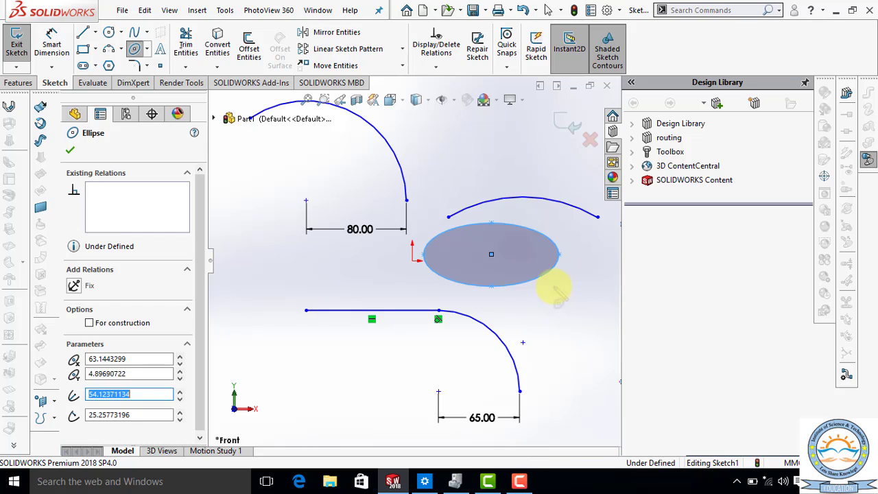
right_click(561, 294)
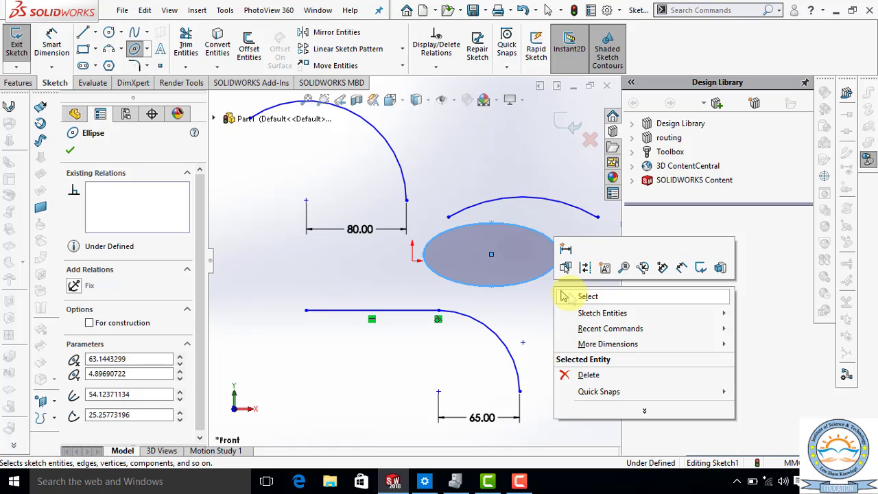
click(567, 296)
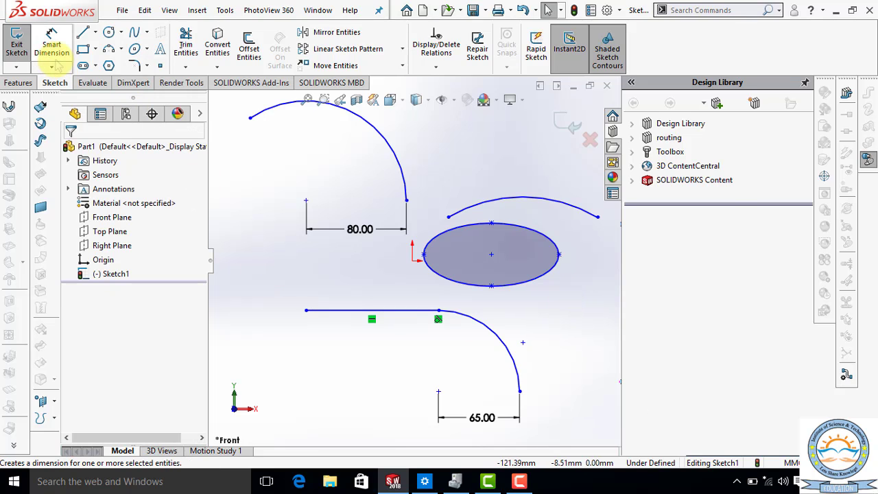
Dimension the ellipse horizontally from its centre to its right end, placed below it, and set the distance to 55 mm
click(52, 45)
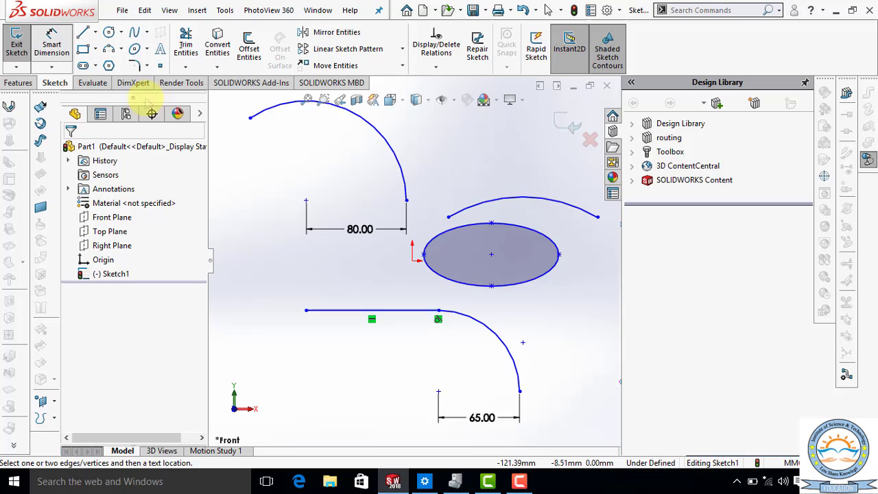
click(491, 255)
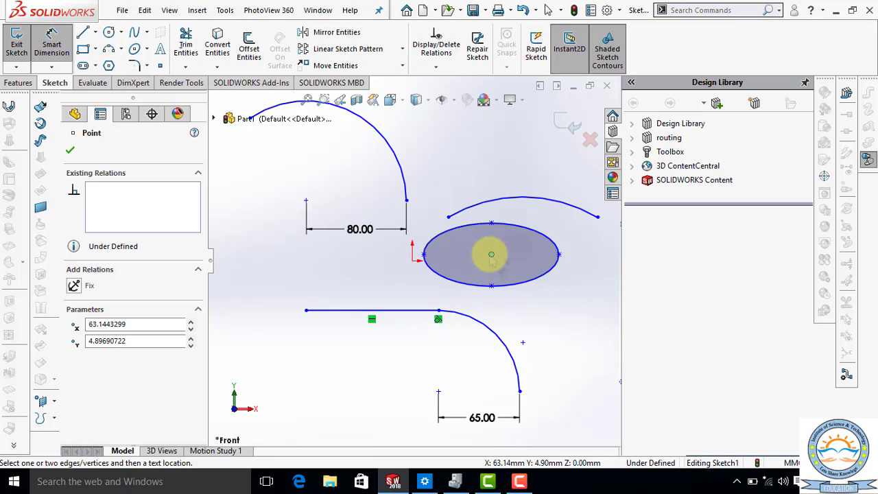
click(559, 255)
click(537, 316)
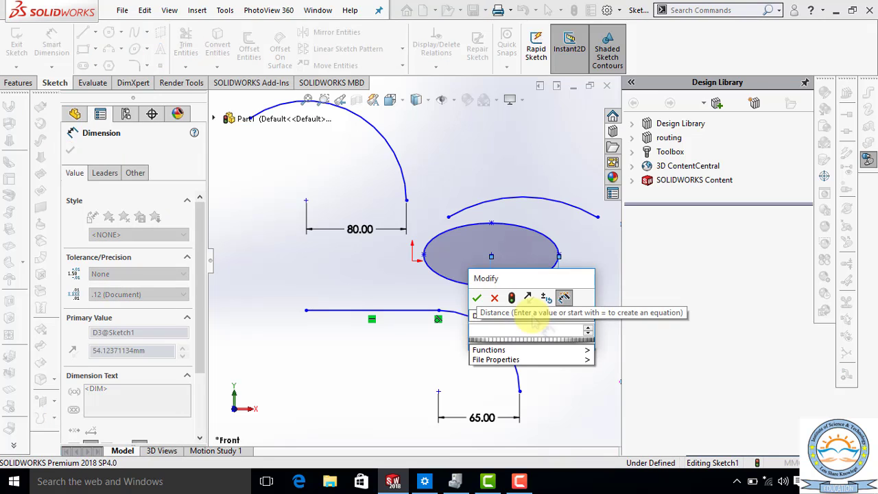
text(55)
key(Return)
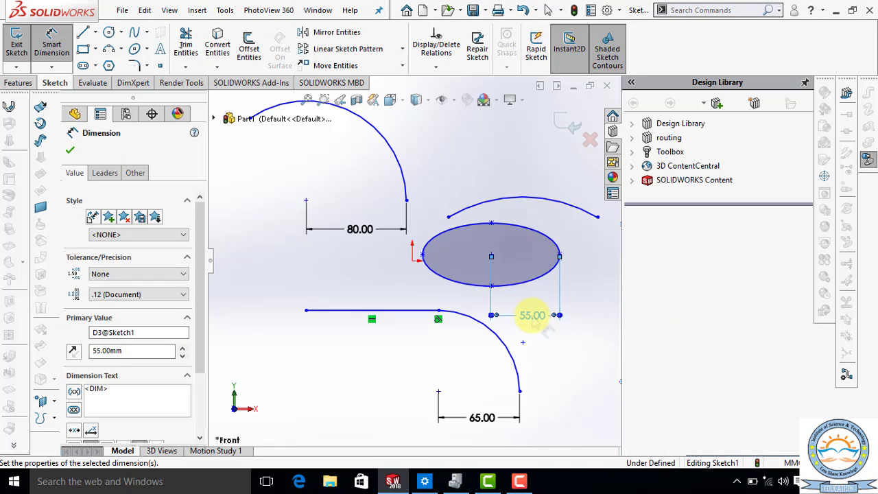
click(69, 149)
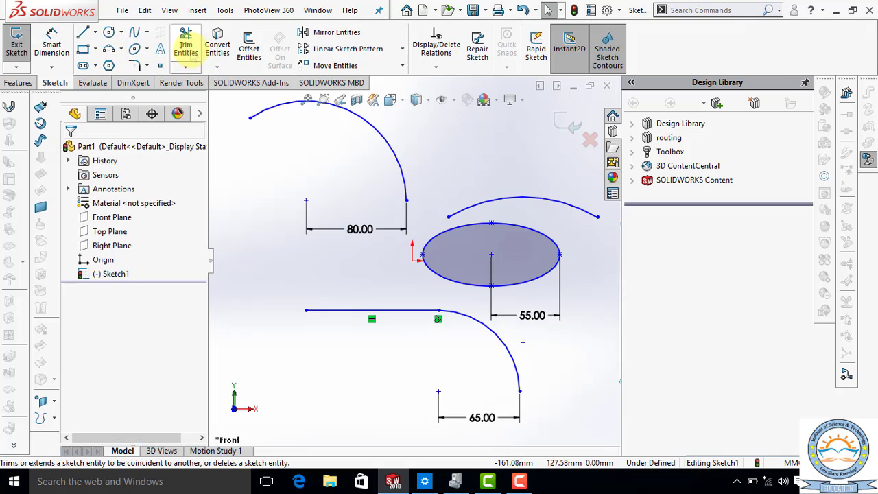
Power trim away all the arcs, the line and the ellipse to empty the sketch
click(187, 55)
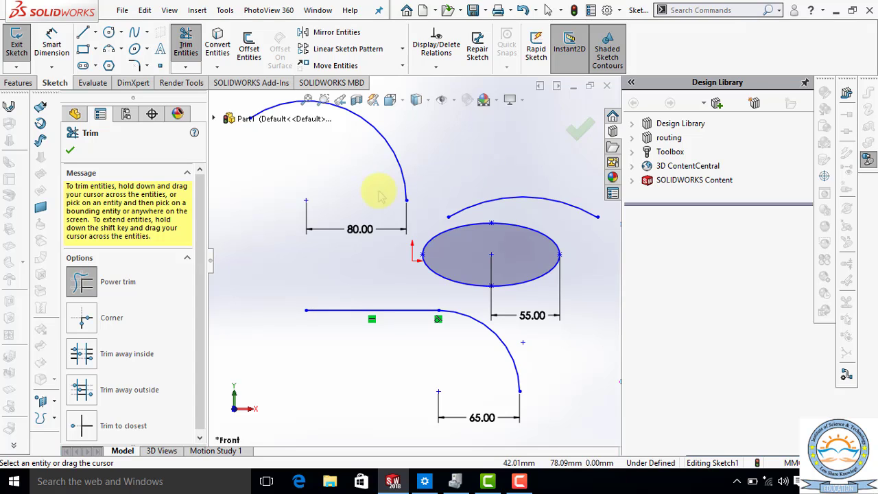
mouse_move(380, 197)
mouse_down()
mouse_move(346, 202)
mouse_move(515, 188)
mouse_move(531, 197)
mouse_move(478, 262)
mouse_move(430, 348)
mouse_move(389, 296)
mouse_up()
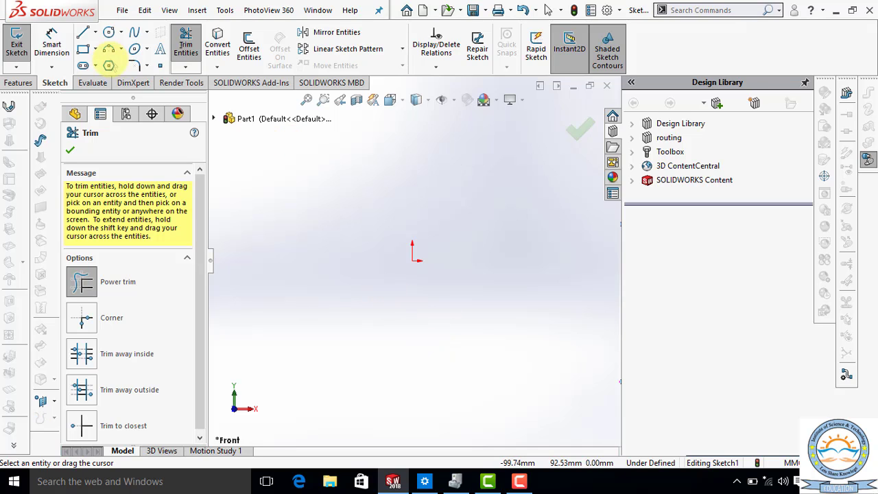
click(70, 151)
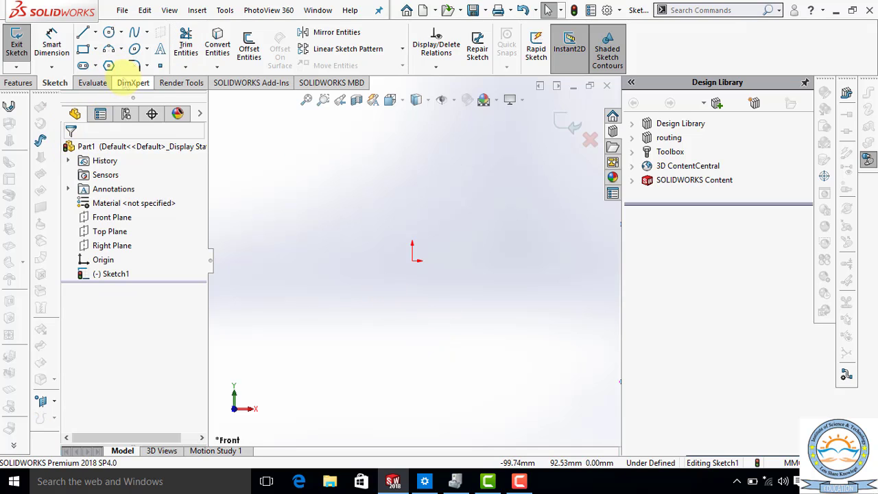
Sketch a horizontal straight slot about 68 mm wide above the origin, centred about 18 mm left of and 69 mm above it
click(95, 65)
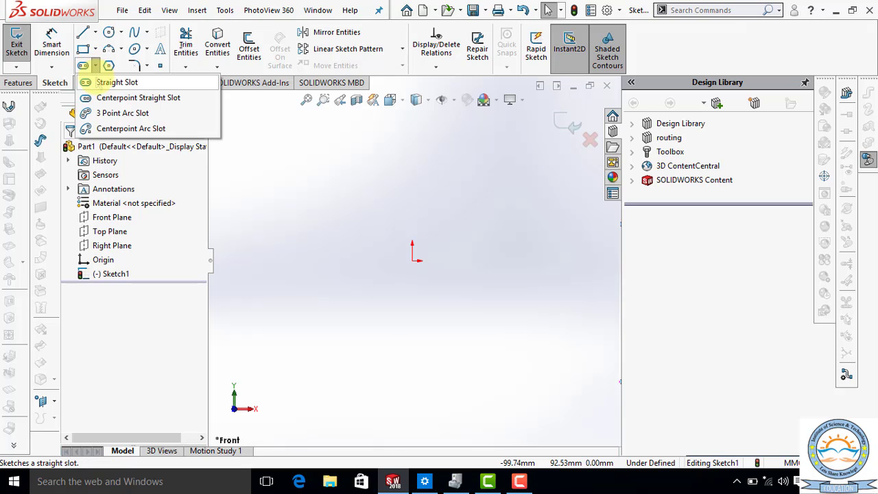
click(103, 81)
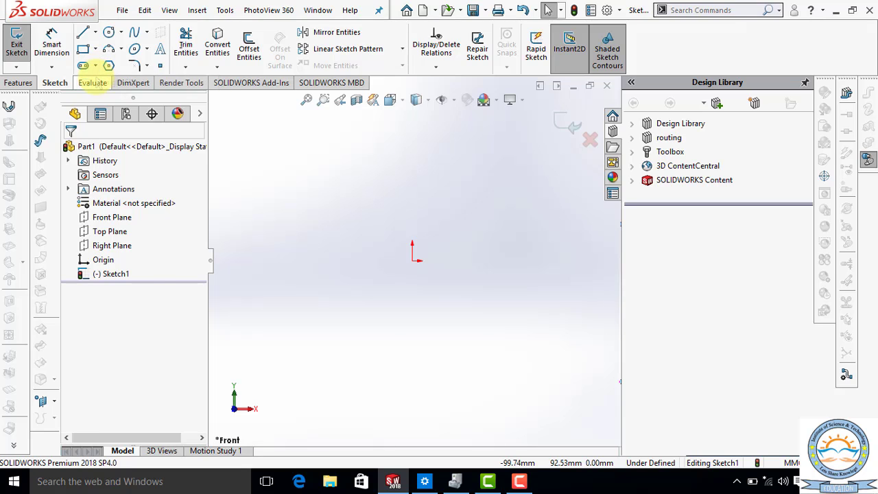
click(334, 174)
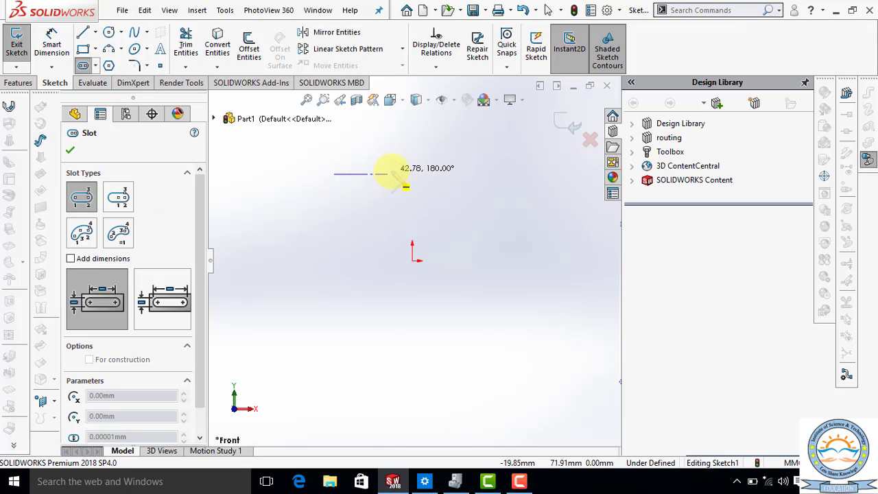
click(447, 174)
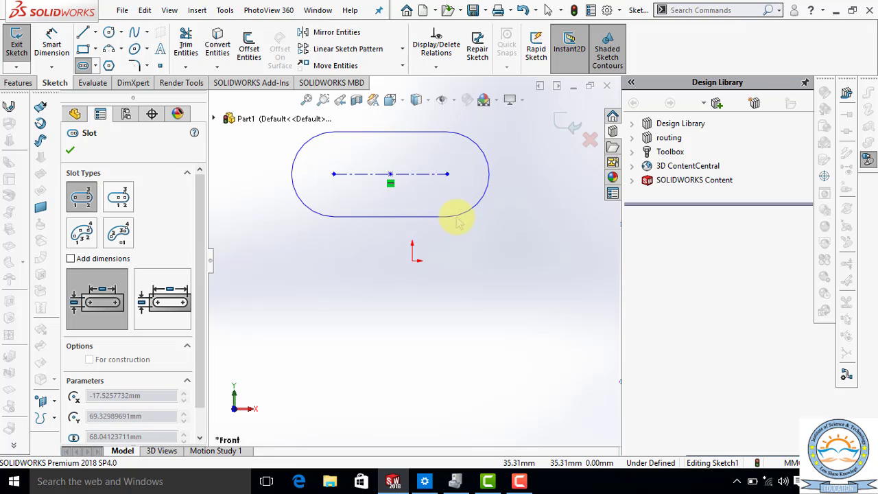
click(457, 218)
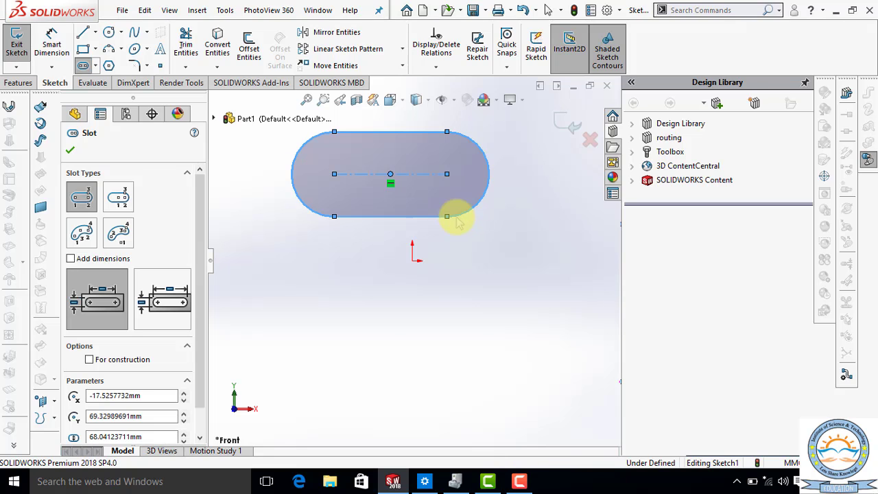
right_click(457, 220)
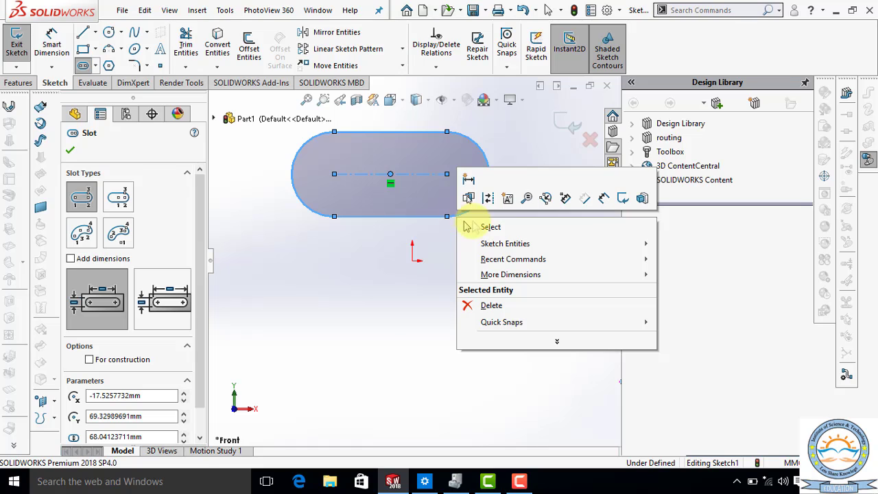
click(464, 224)
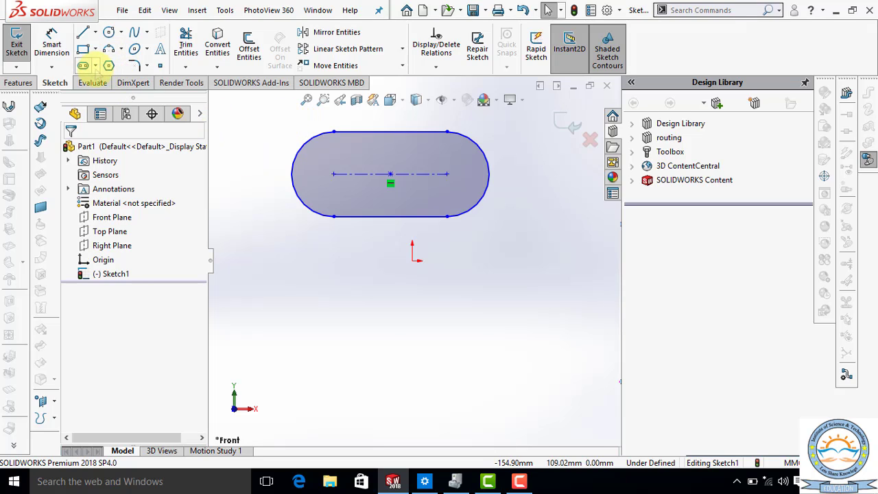
Sketch a horizontal centerpoint straight slot about 54 mm wide beneath the first slot, centred about 24 mm left of and 18 mm below the origin
click(95, 65)
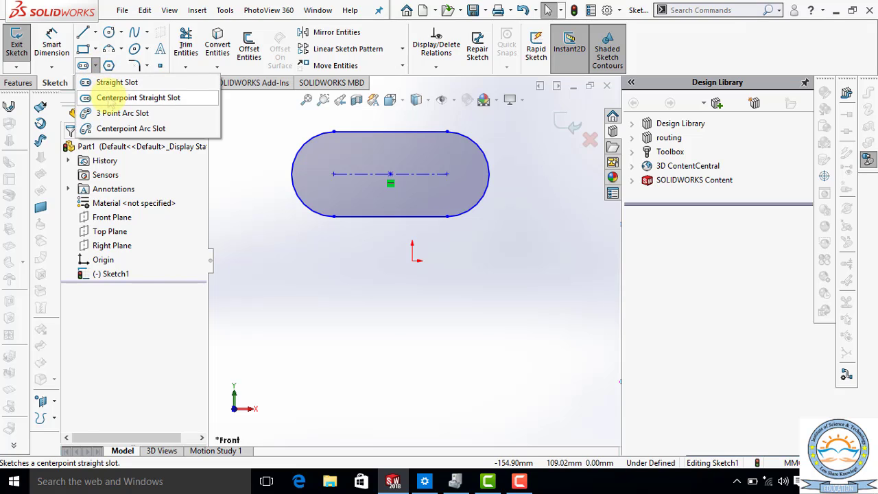
click(112, 97)
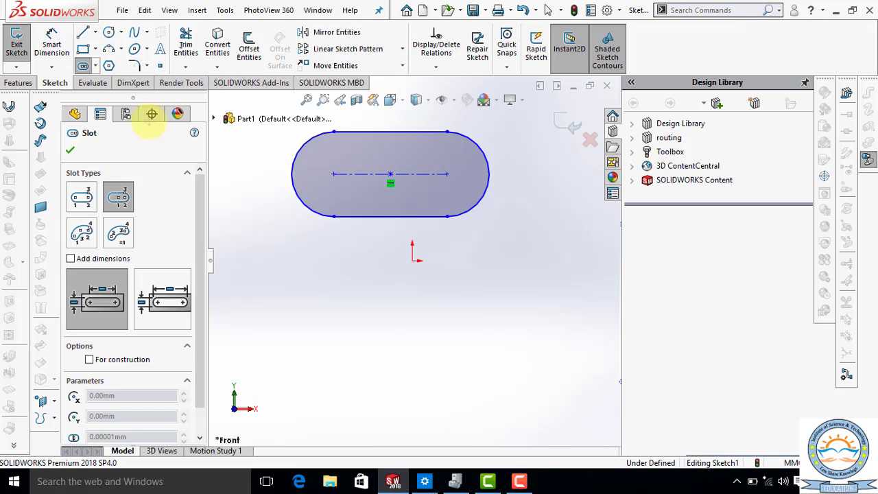
click(381, 283)
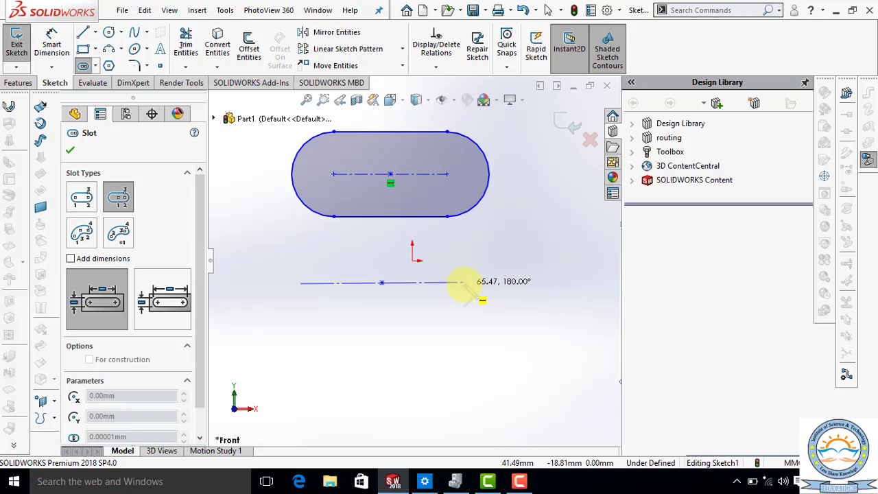
click(463, 283)
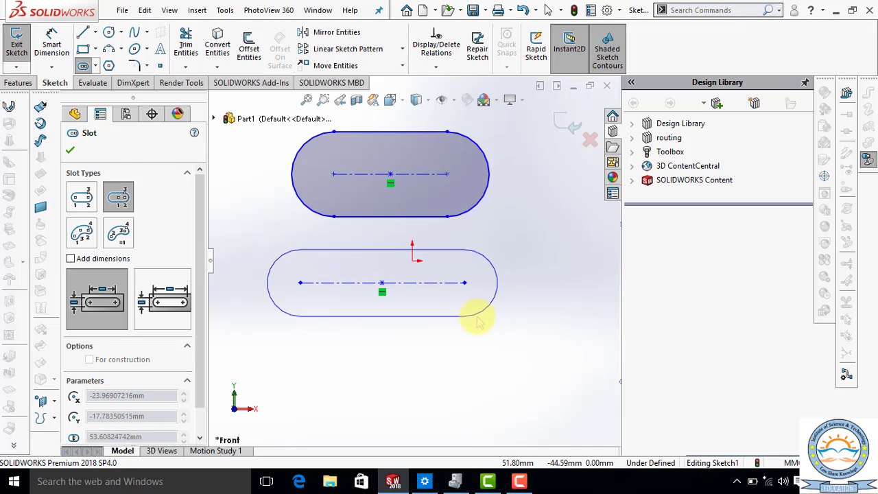
click(478, 322)
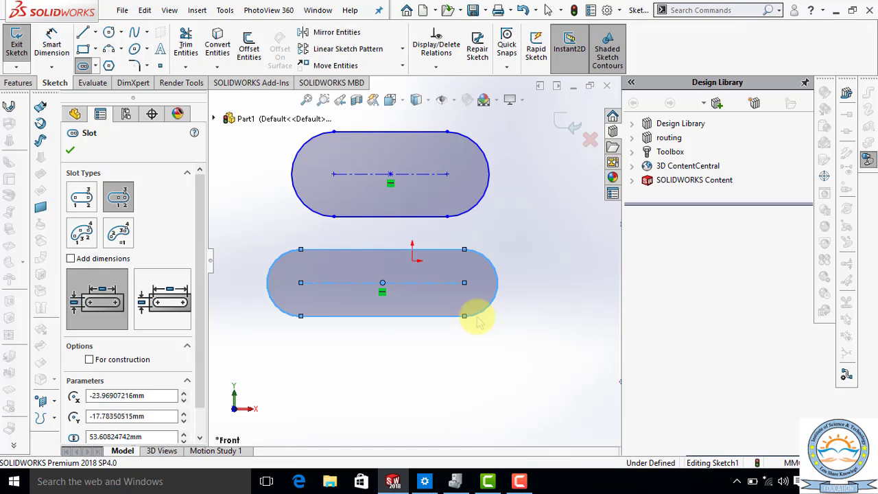
right_click(478, 321)
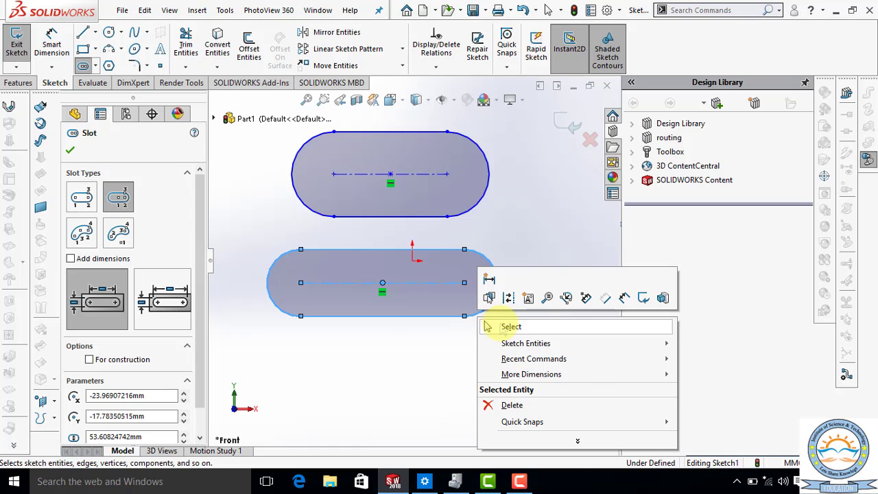
click(511, 327)
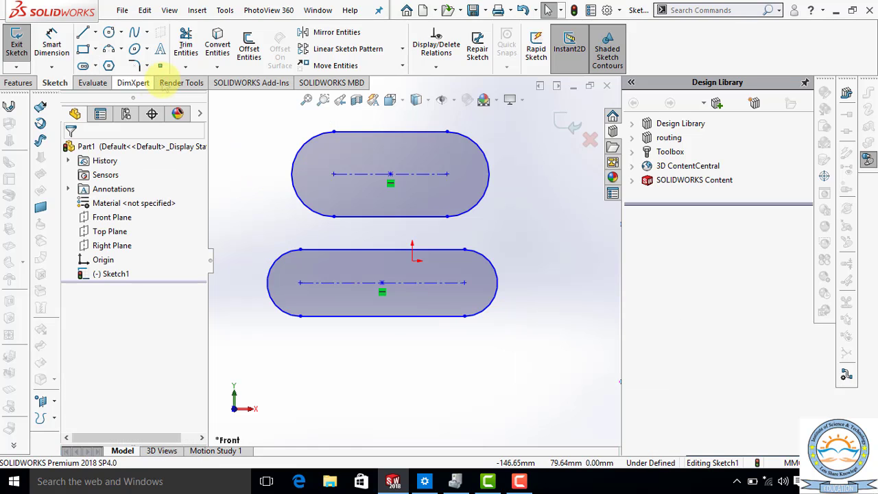
Sketch a 90° 3 point arc slot below the second slot, about 64 mm centreline radius and 32 mm wide, centred about 79 mm right of and 125 mm below the origin
click(95, 65)
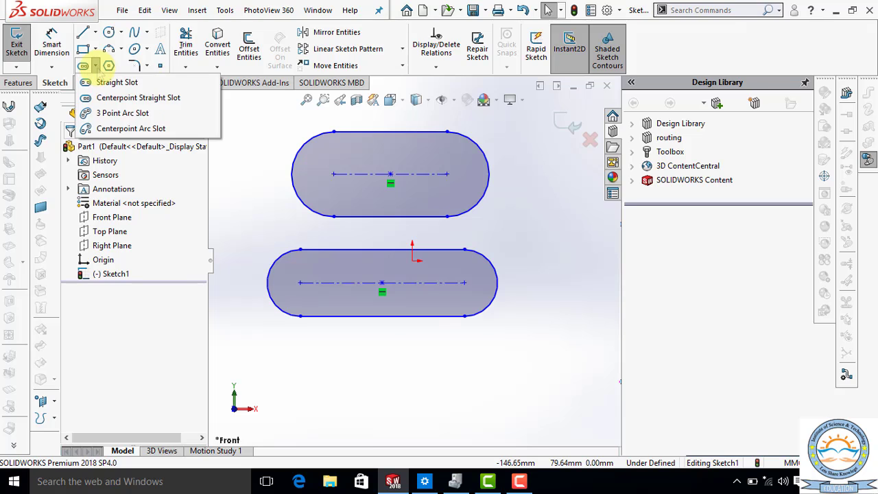
click(117, 113)
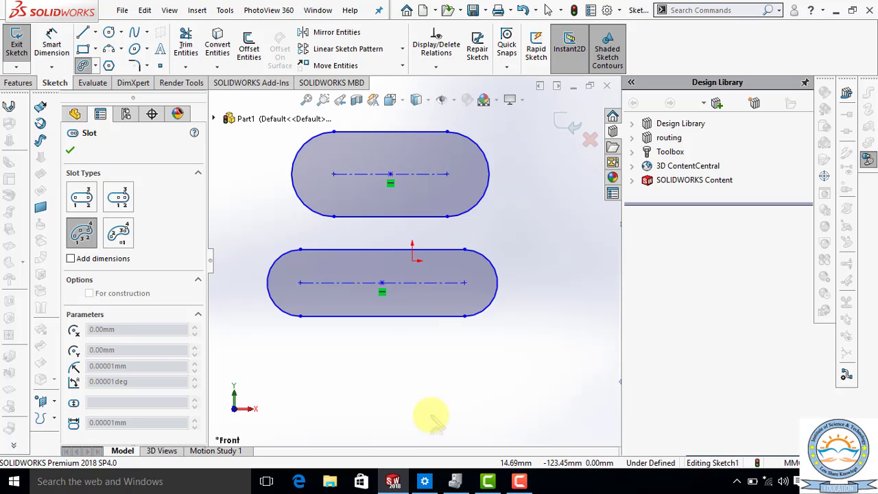
click(431, 415)
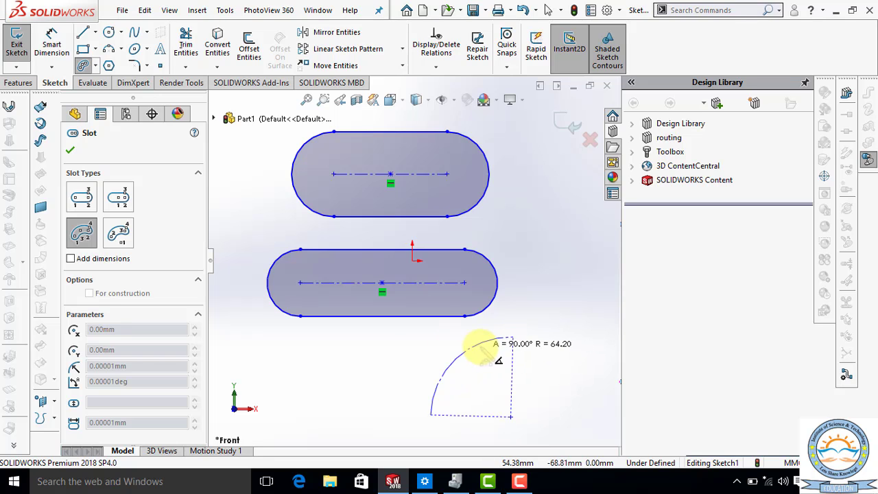
click(514, 337)
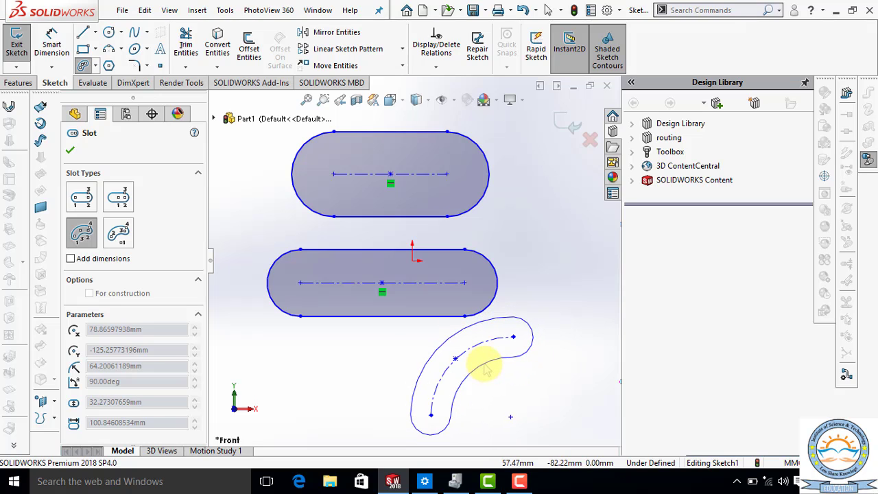
click(485, 370)
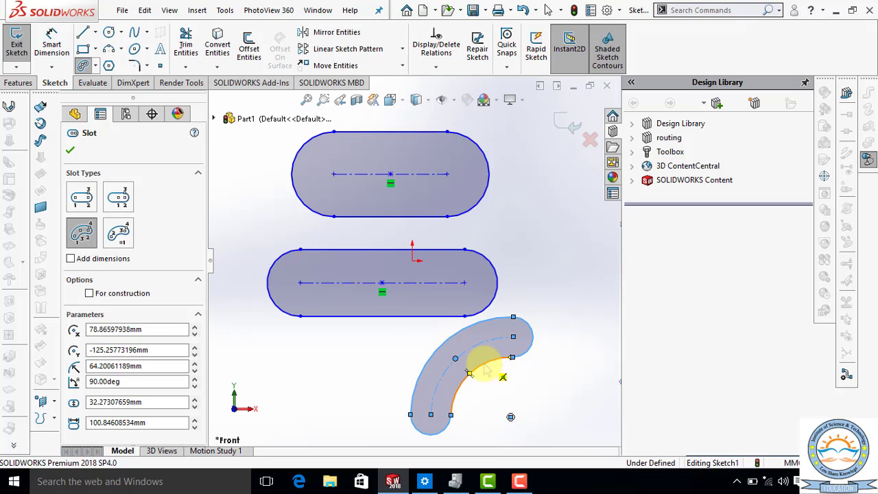
right_click(486, 370)
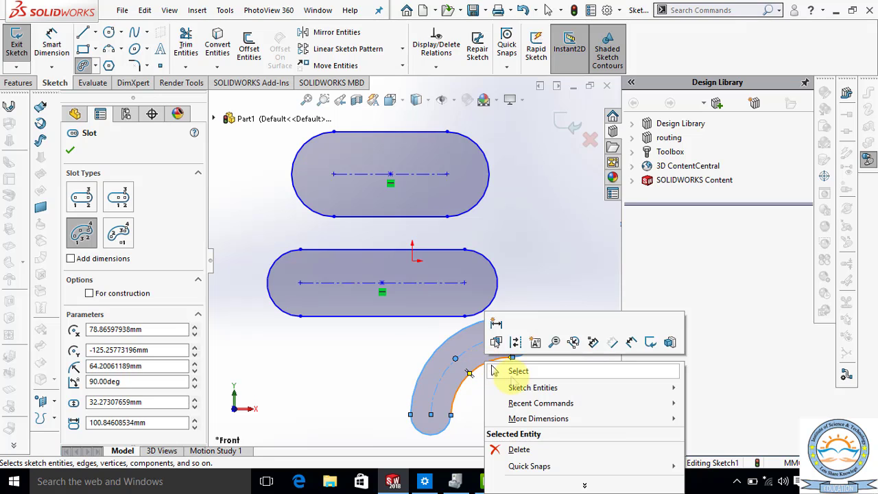
click(518, 371)
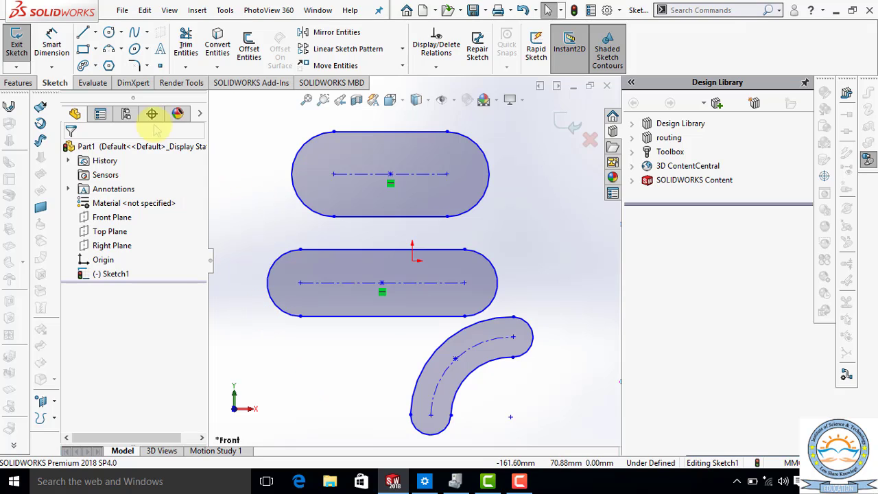
Dimension the arc slot horizontally from its lower end's centre to its arc centre, placed below it, and set the distance to 65 mm
click(52, 45)
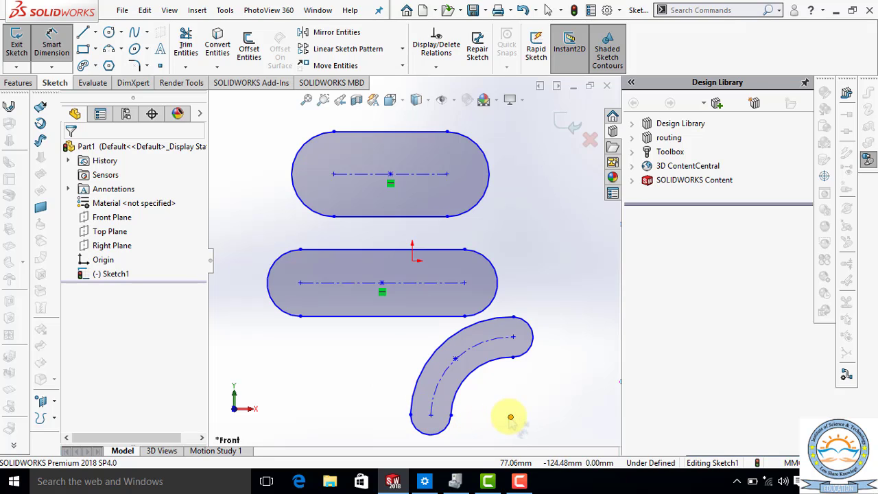
click(451, 413)
click(431, 415)
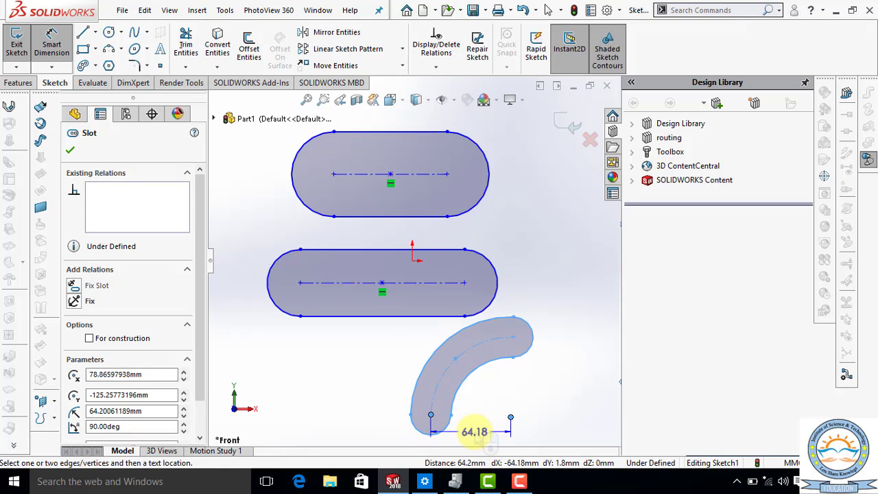
click(475, 431)
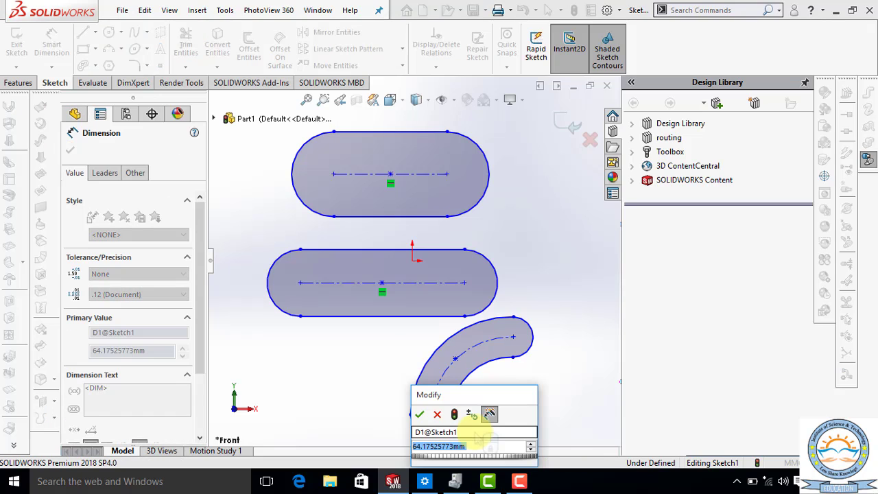
text(=)
text(65)
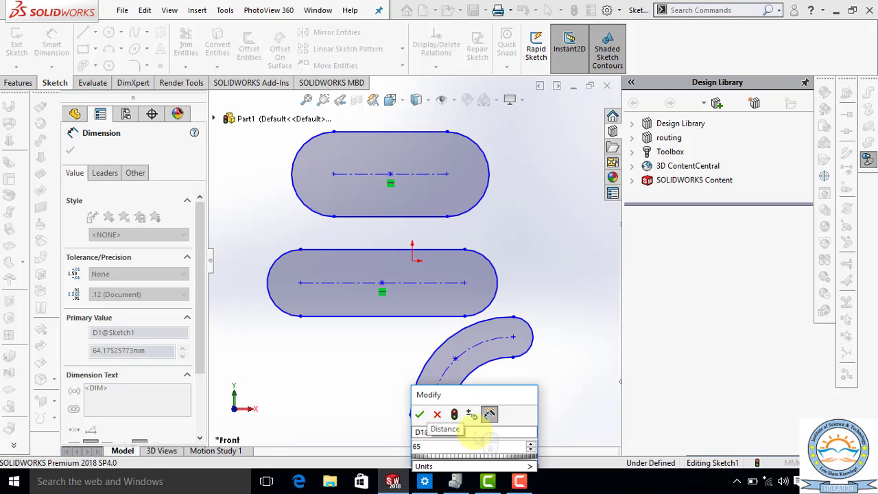
key(Return)
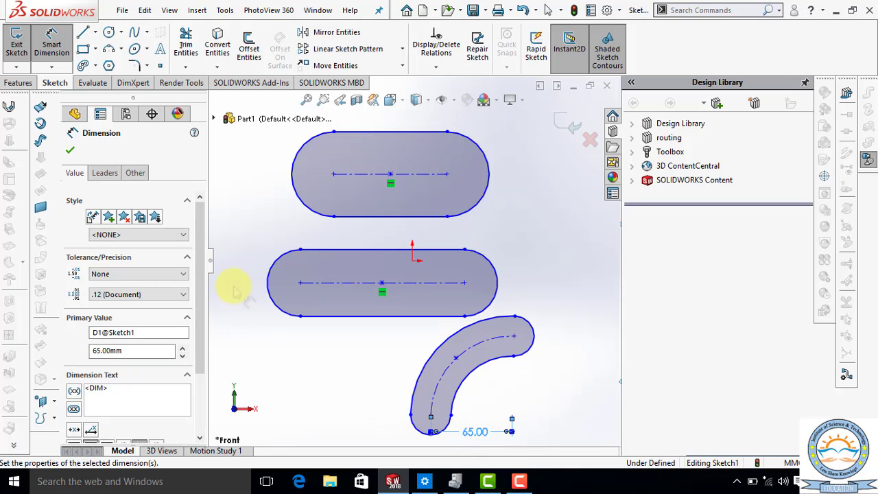
click(70, 151)
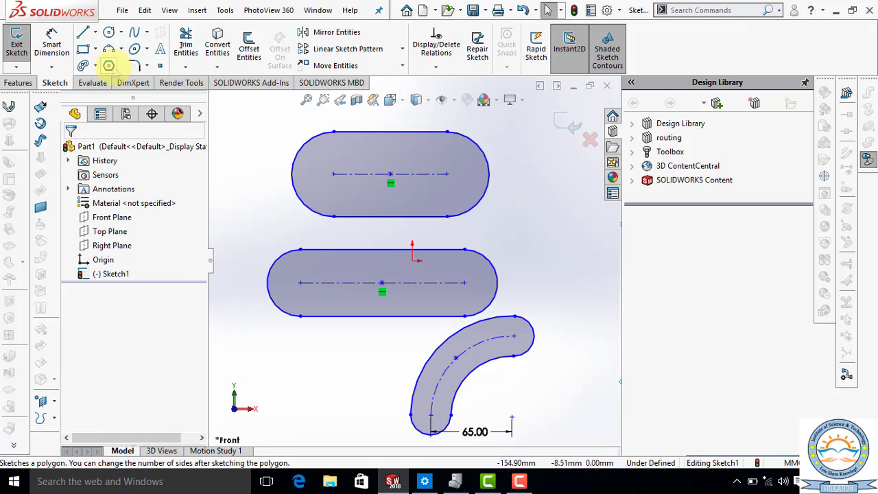
Sketch a six-sided inscribed-circle polygon with about a 71 mm circle diameter, centred about 106 mm right of and 35 mm above the origin
click(108, 65)
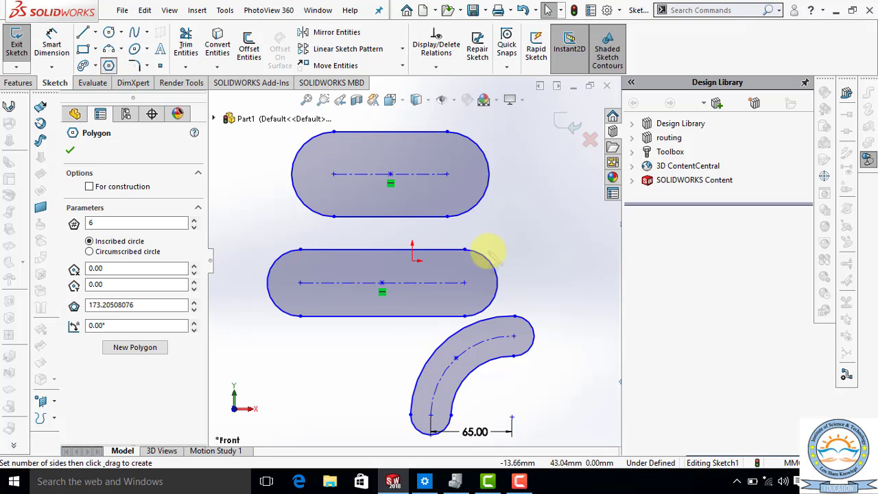
click(543, 217)
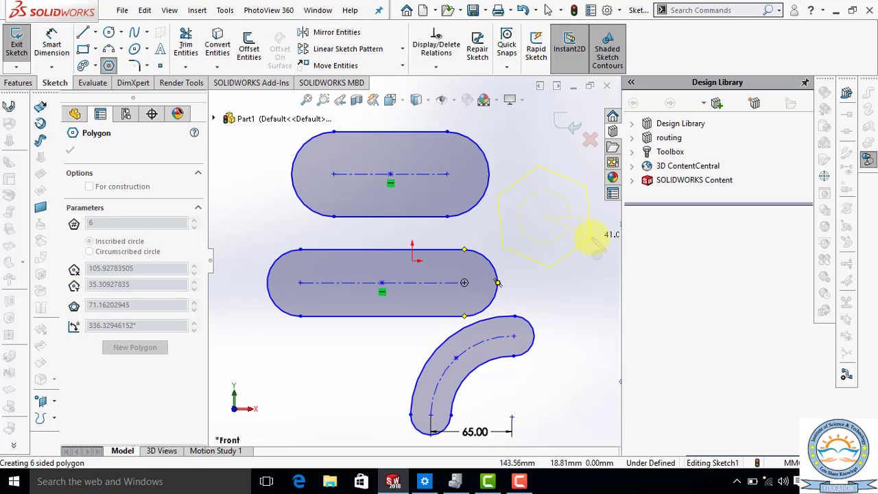
click(591, 238)
right_click(594, 240)
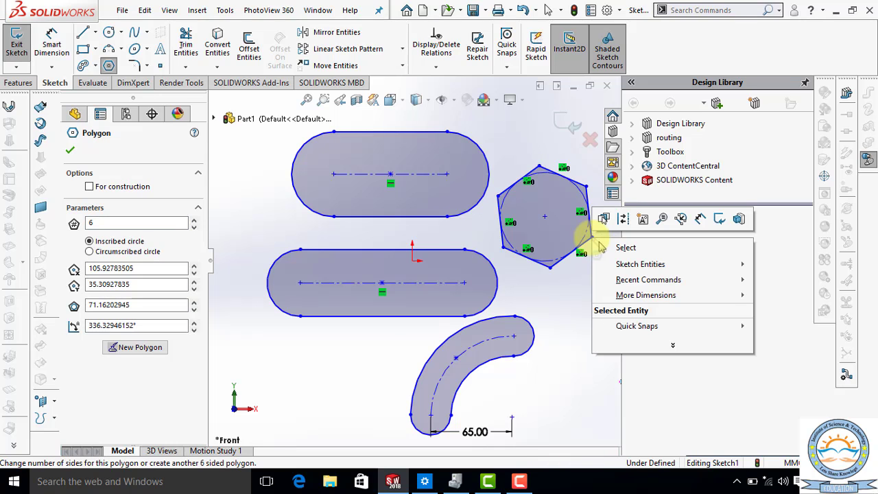
click(607, 248)
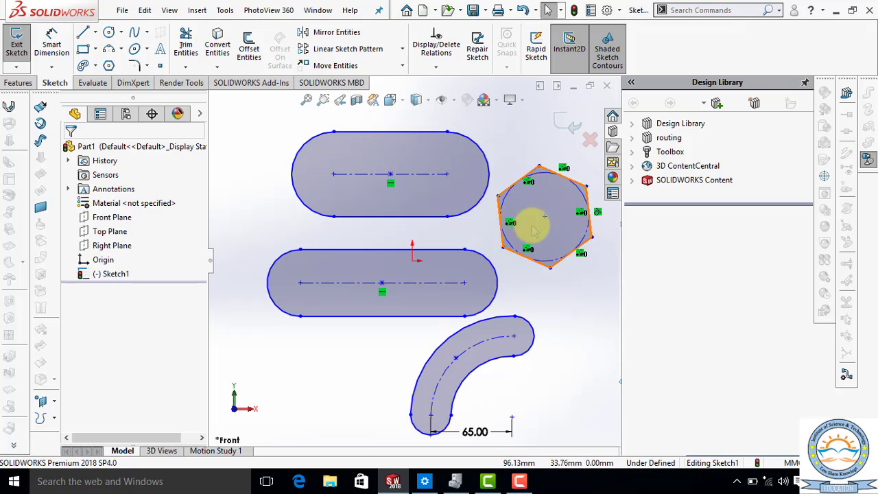
Dimension the hexagon from its centre to its left side, placed below it, and set the distance to 40 mm
click(51, 43)
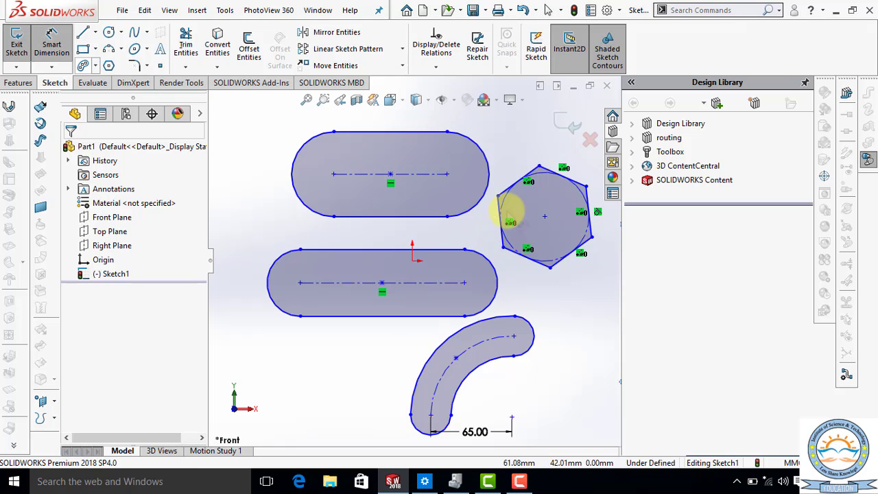
click(544, 216)
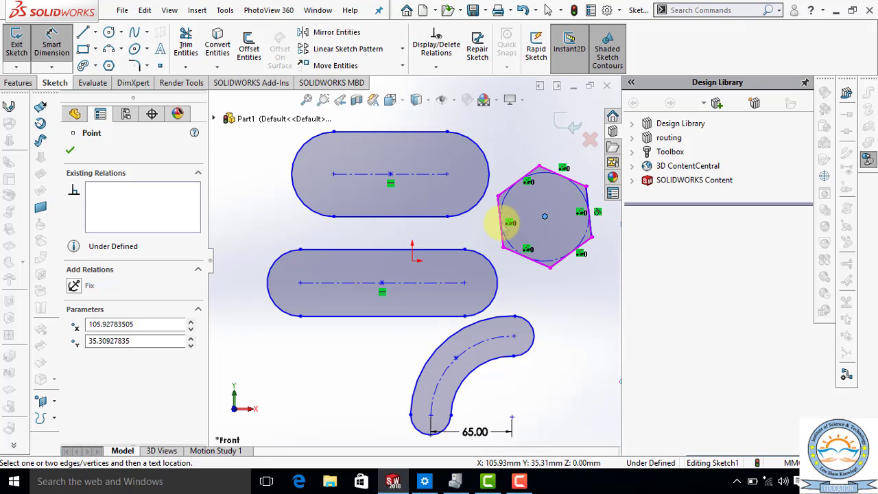
click(510, 223)
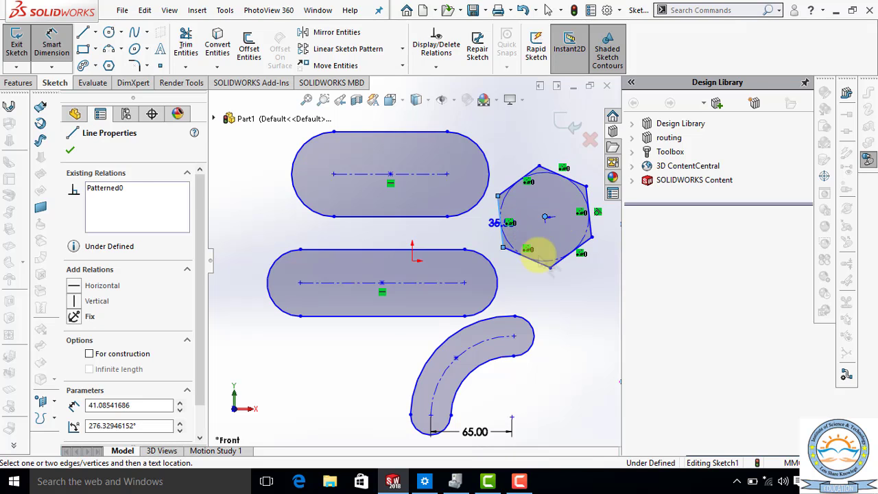
click(549, 307)
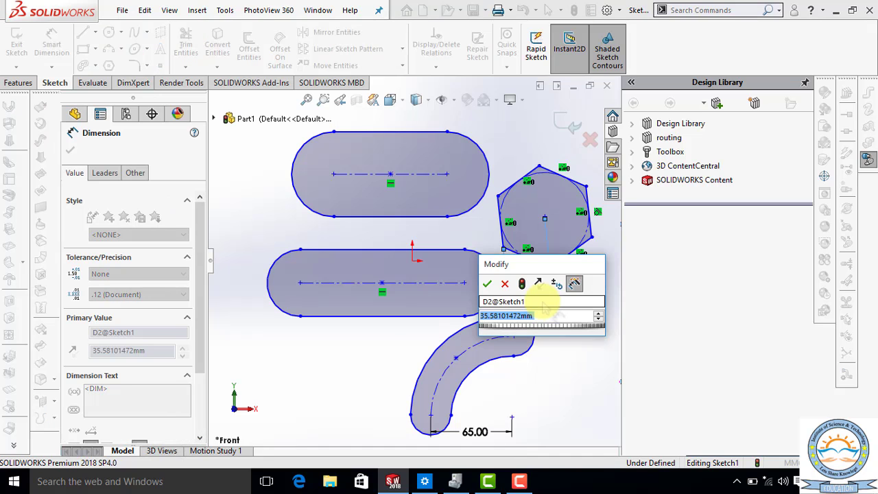
text(=)
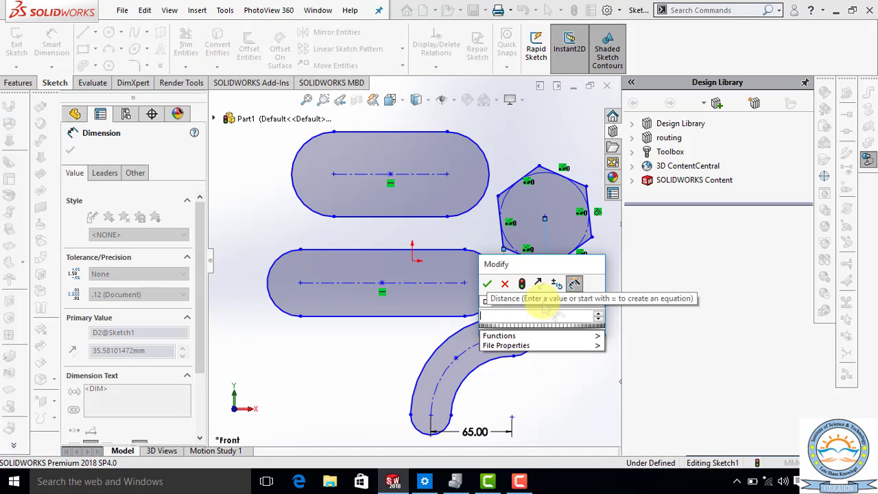
text(40)
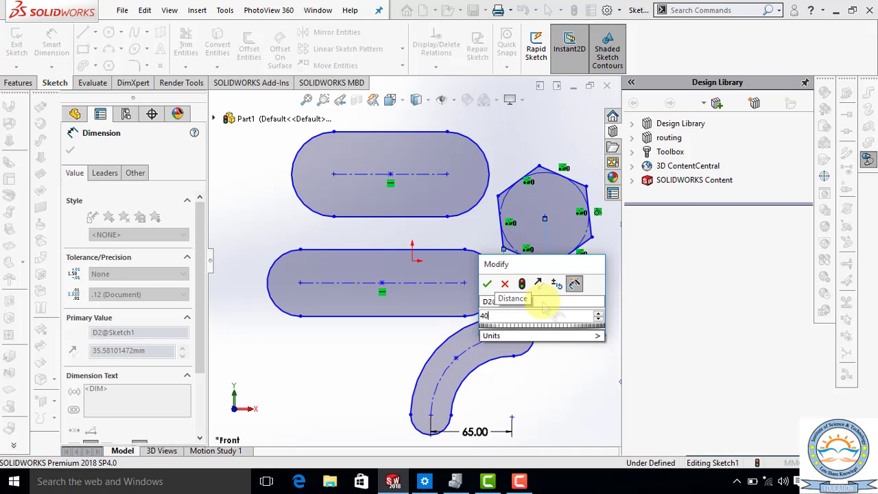
key(Return)
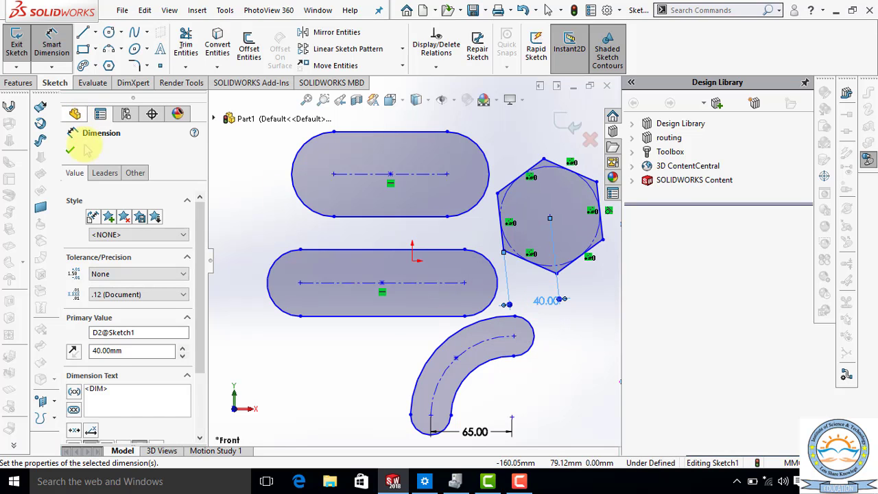
click(71, 150)
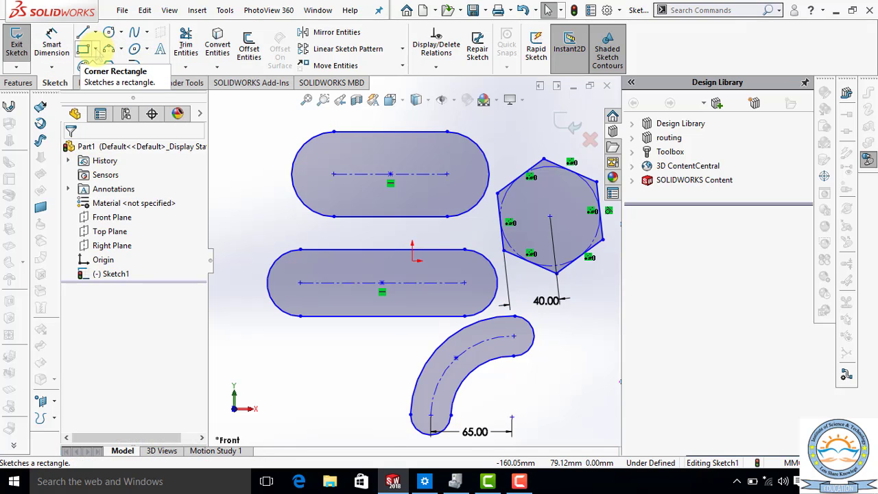
Sketch a corner rectangle about 95 mm wide and 48 mm high below the centerpoint slot, to the left of the arc slot
click(95, 49)
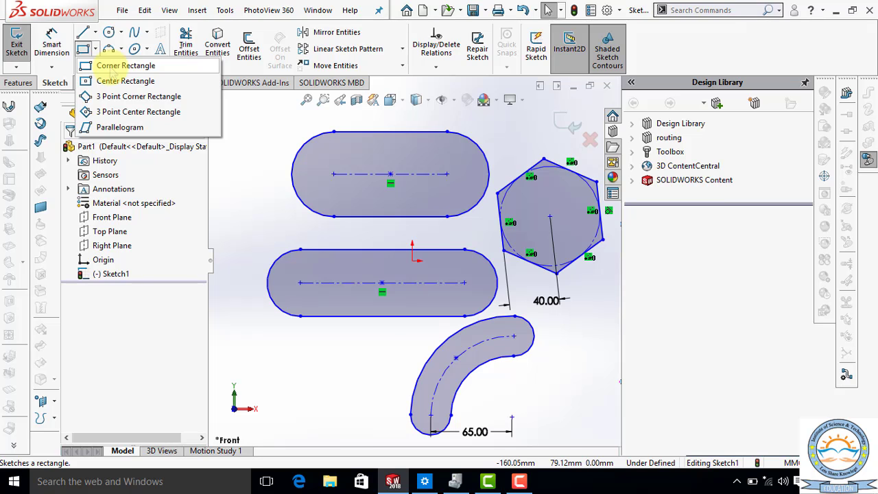
click(120, 65)
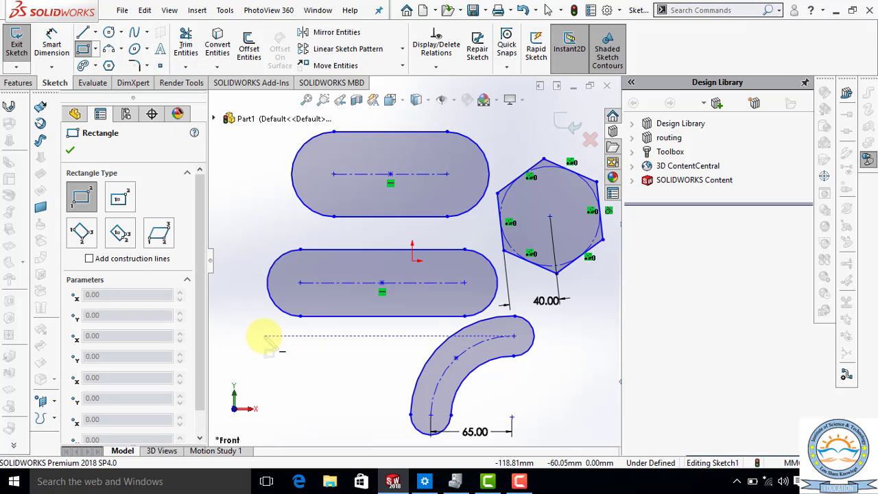
drag(265, 337, 383, 395)
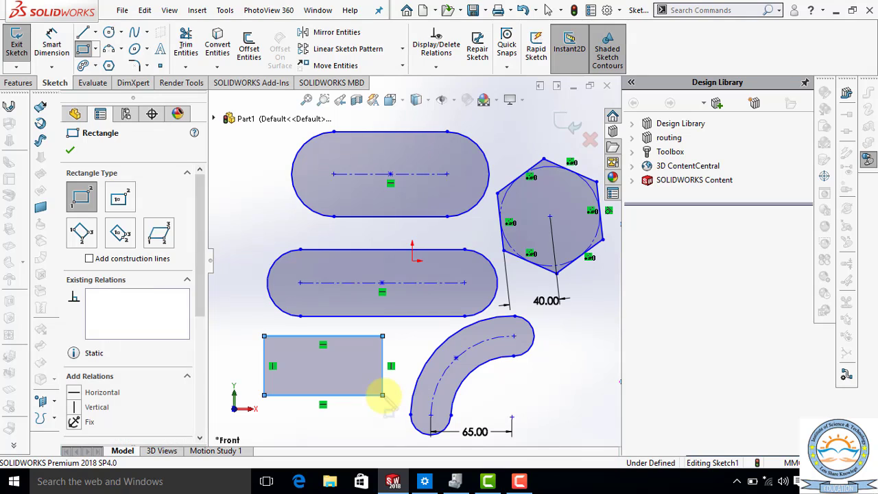
right_click(383, 395)
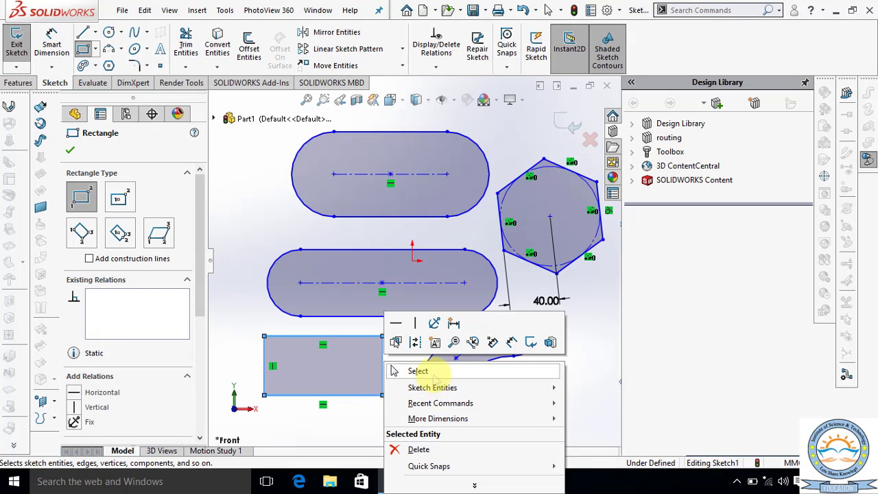
click(421, 315)
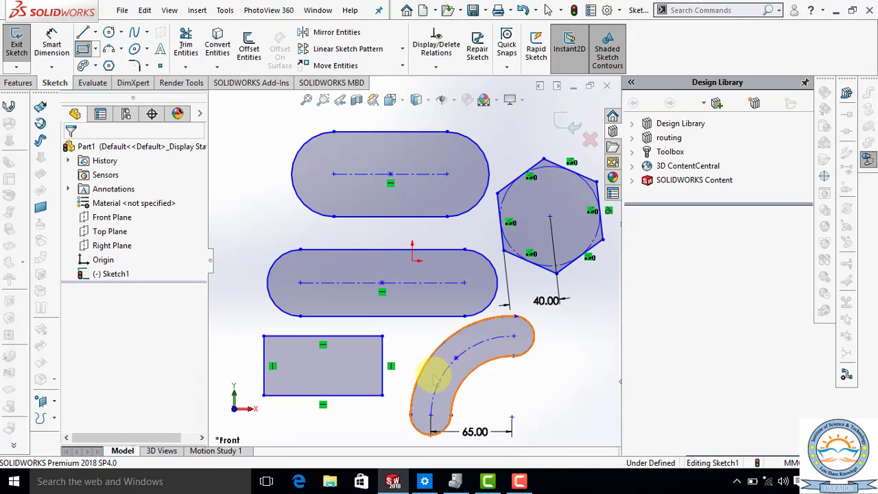
Select the rectangle's upper-right corner for a sketch fillet by its two adjoining sides and set the fillet radius to 15 mm
click(134, 65)
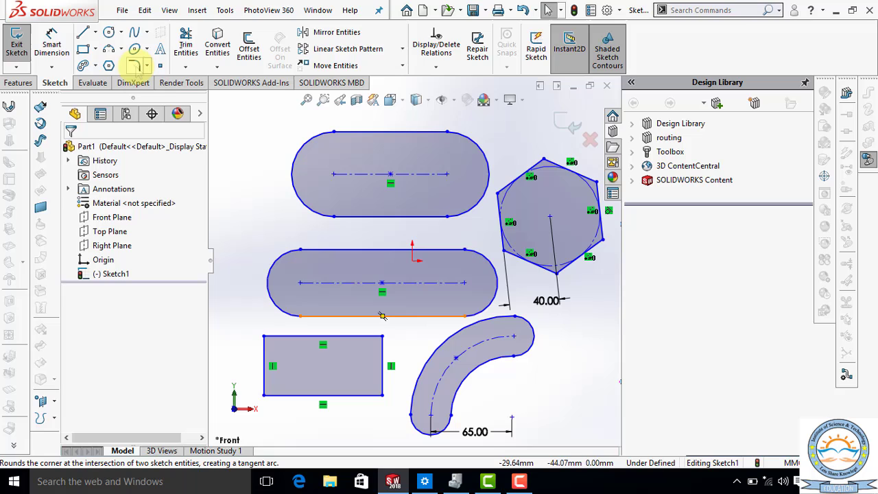
click(383, 350)
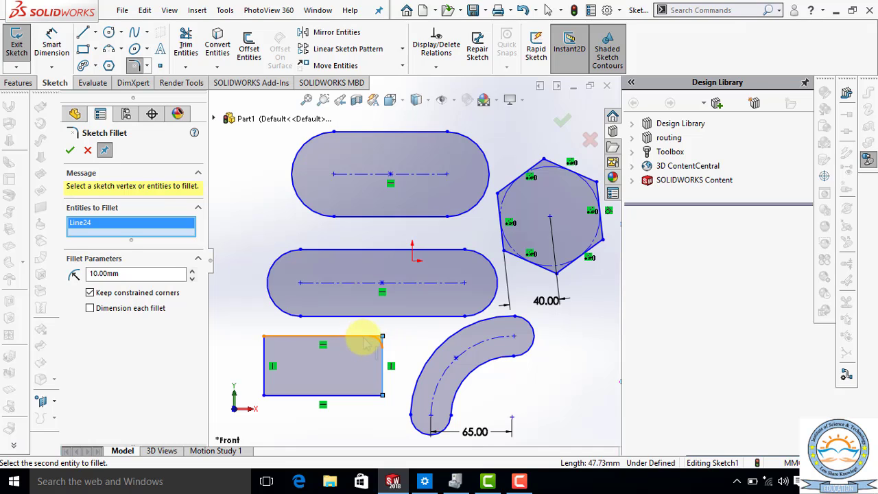
click(364, 337)
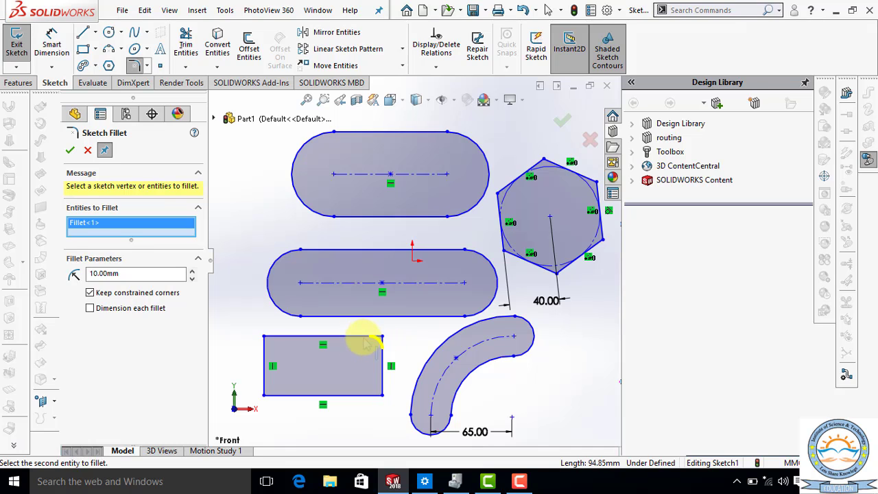
click(148, 276)
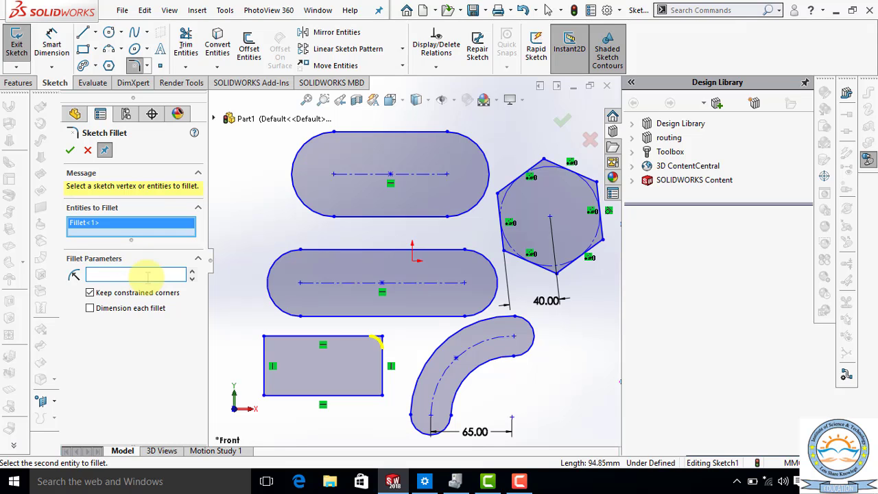
text(15)
key(Return)
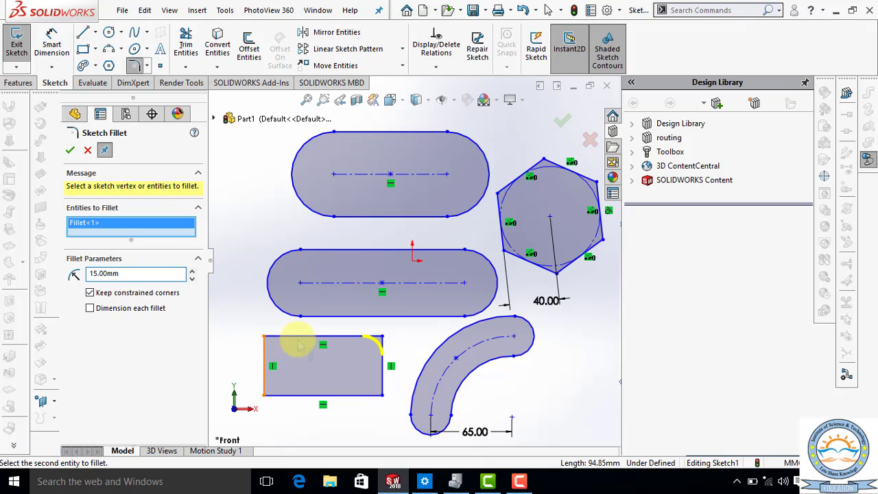
Add the rectangle's lower-right, upper-left and lower-left corners to the 15 mm sketch fillet, apply it and close the fillet command
click(383, 388)
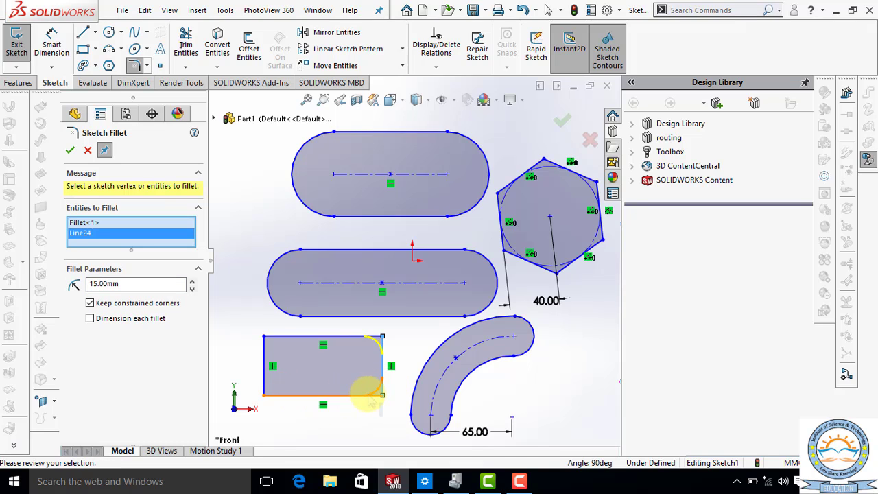
click(369, 396)
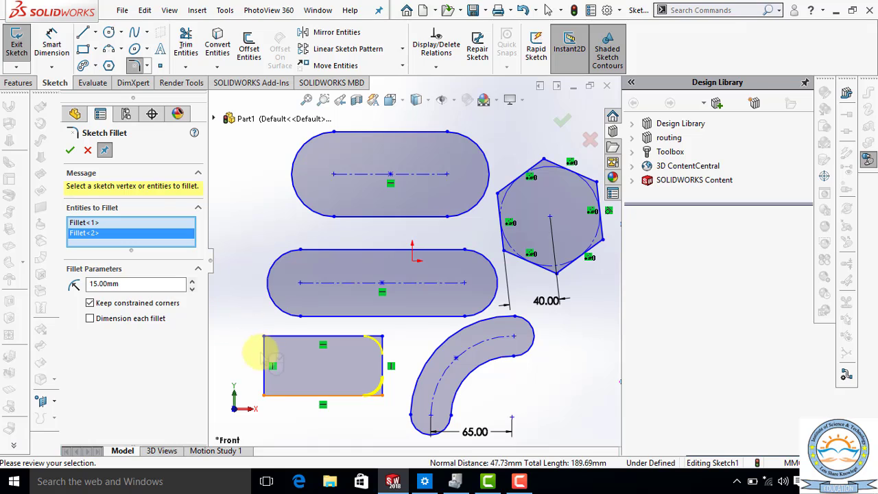
click(264, 352)
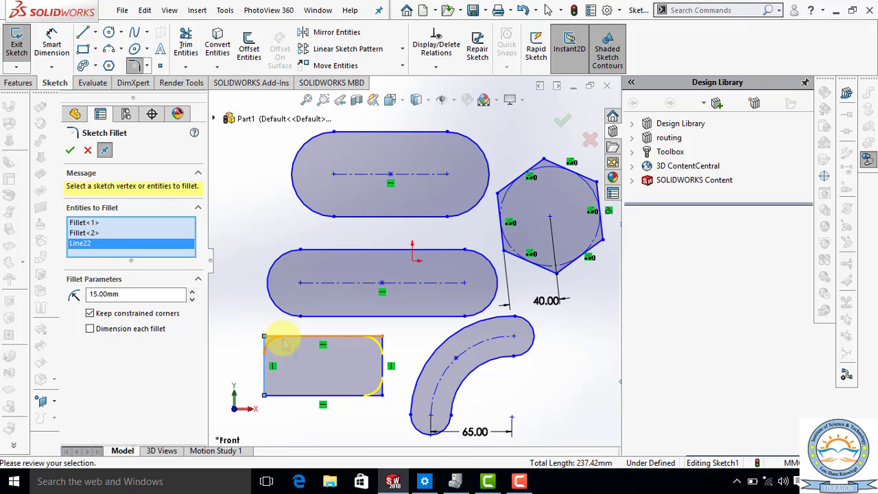
click(284, 338)
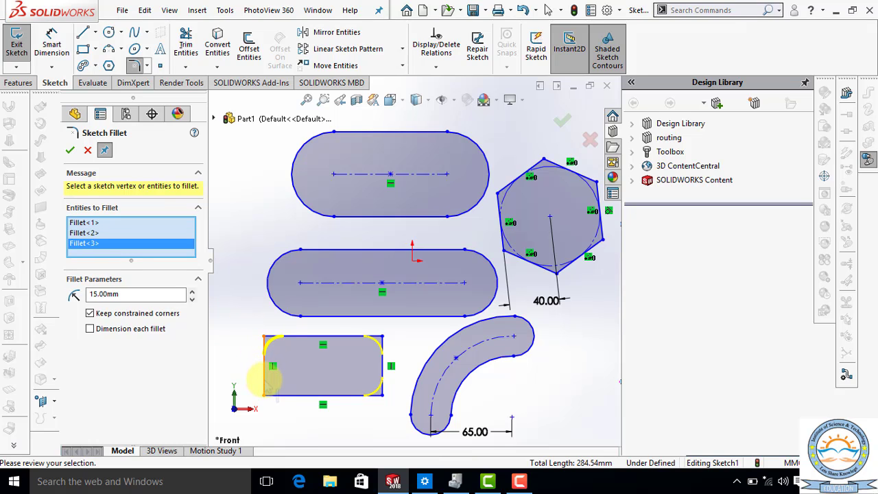
click(264, 378)
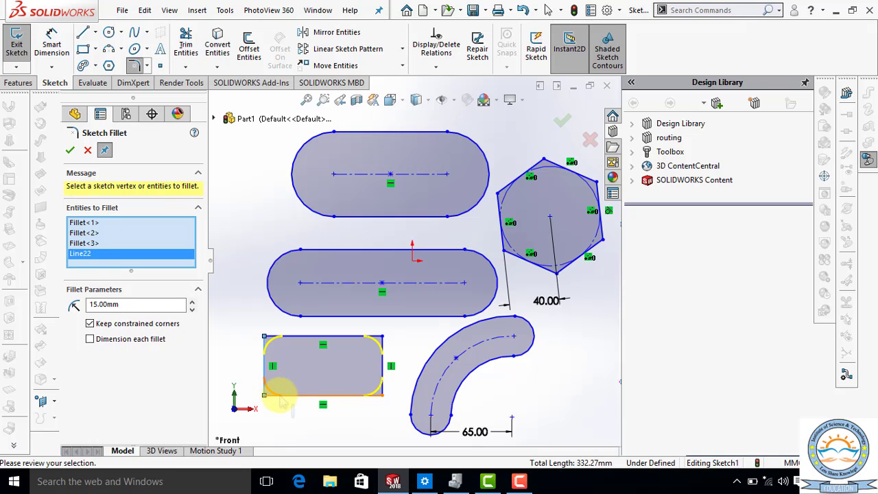
click(281, 395)
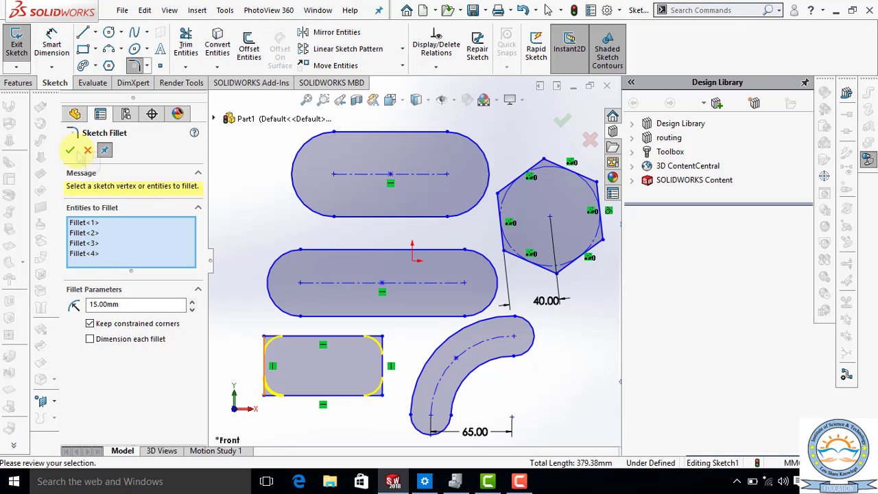
click(70, 150)
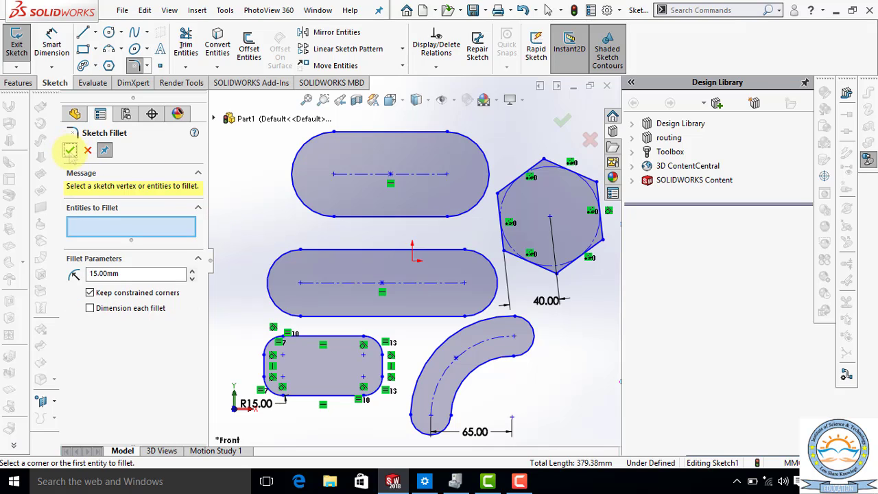
click(70, 151)
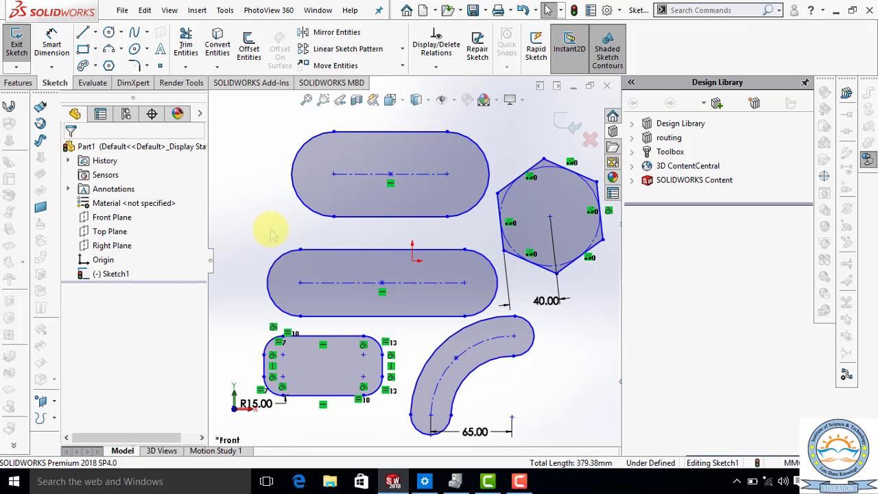